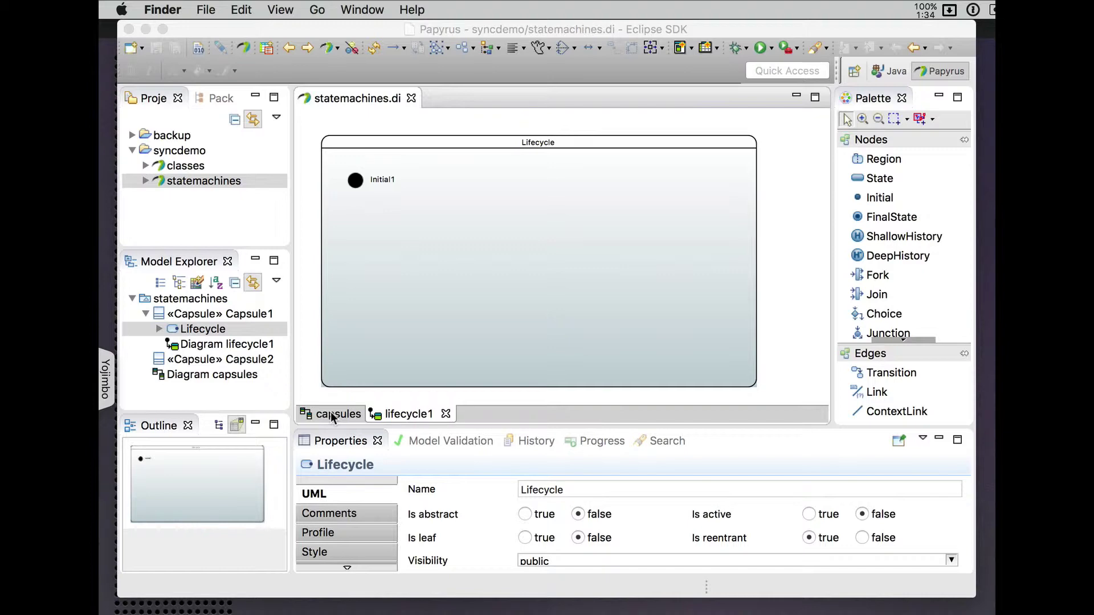
On the capsules diagram, create a generalization from Capsule2 to Capsule1
left_click(331, 414)
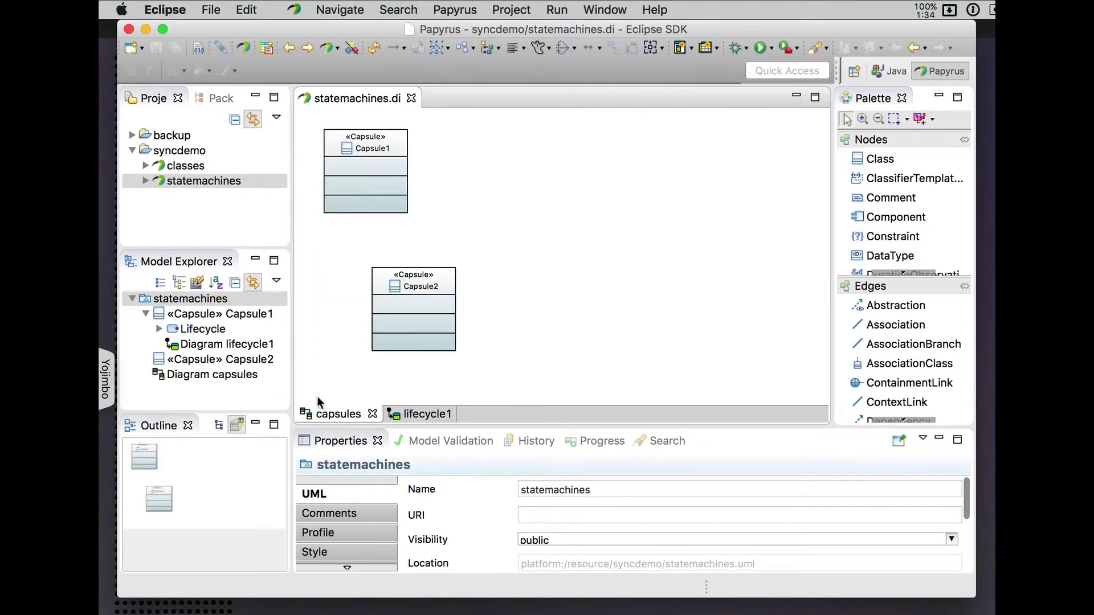
left_click(412, 416)
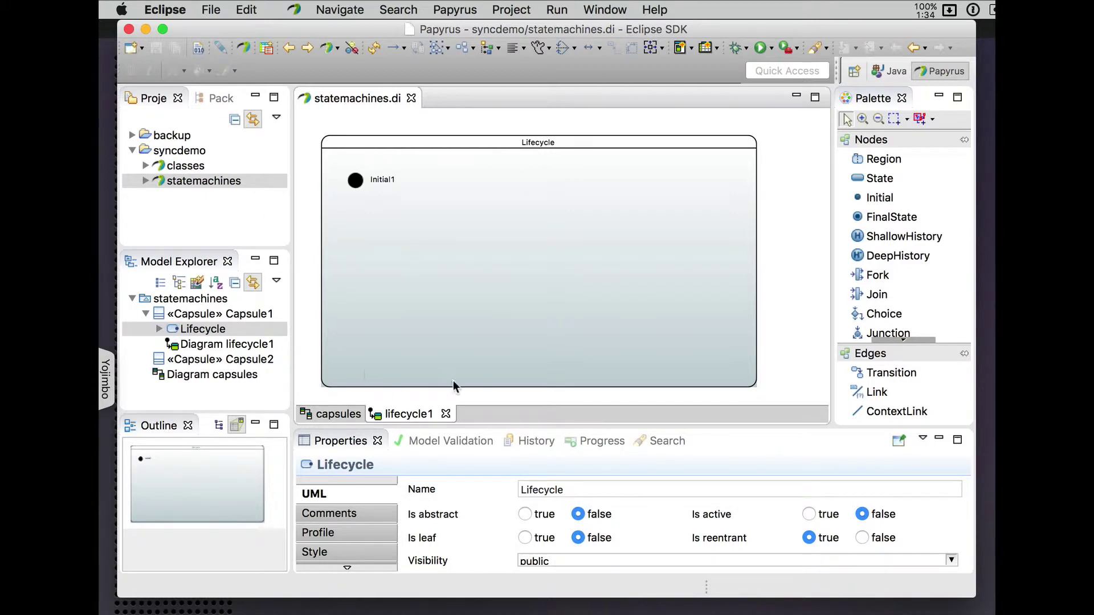
left_click(338, 416)
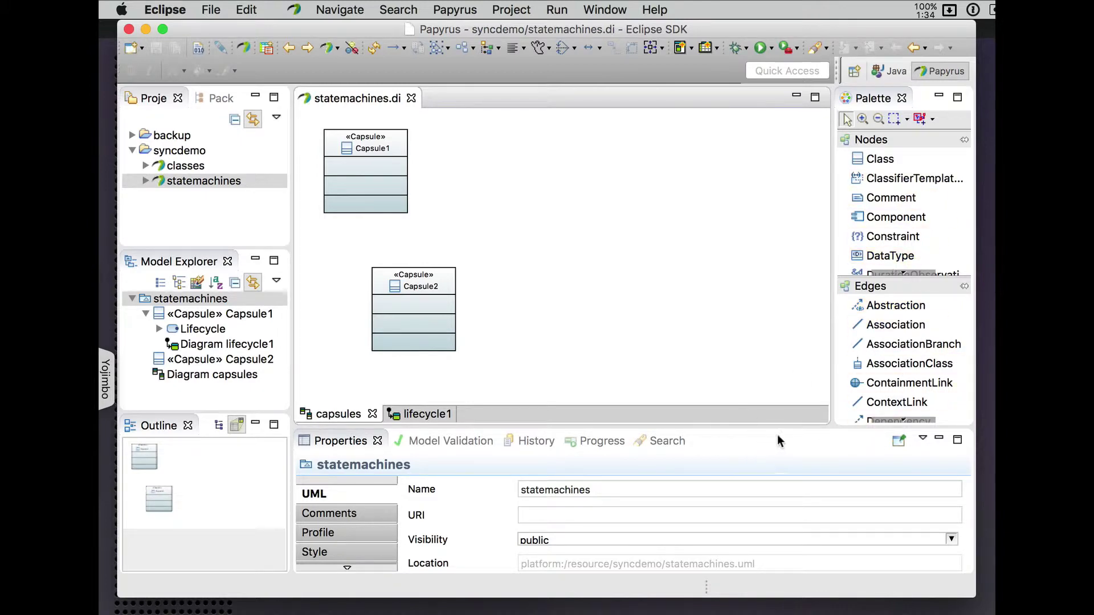
left_click(399, 284)
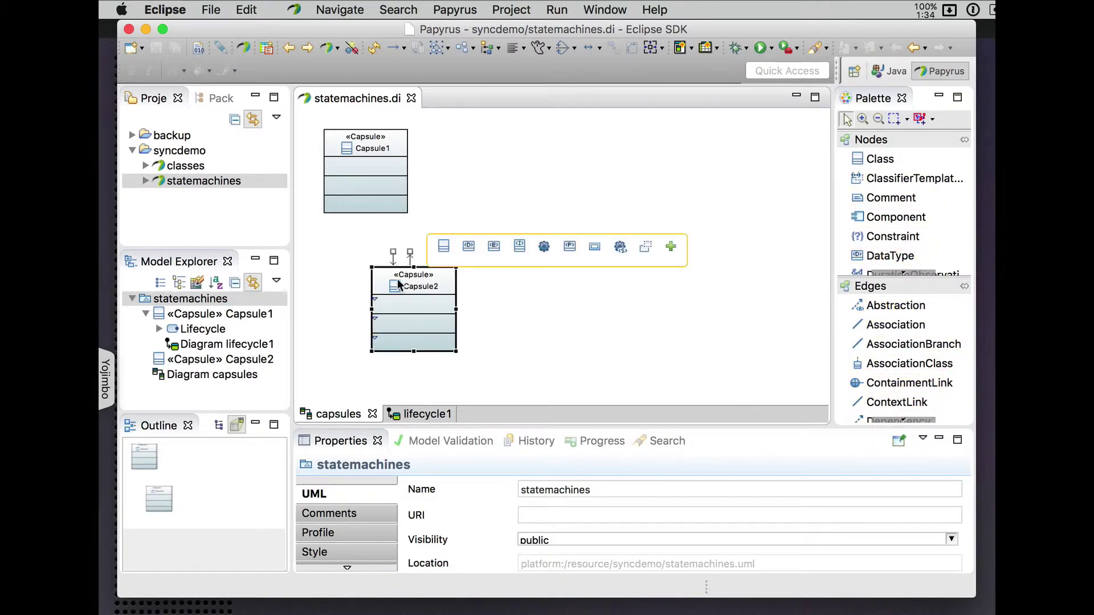
left_click_drag(410, 255, 365, 190)
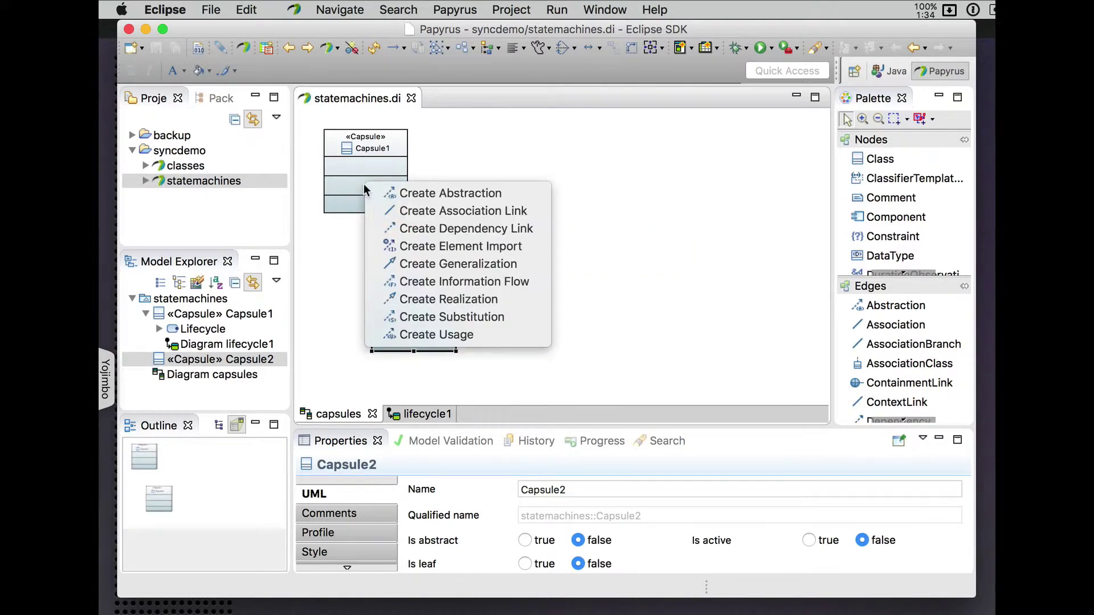
left_click(416, 264)
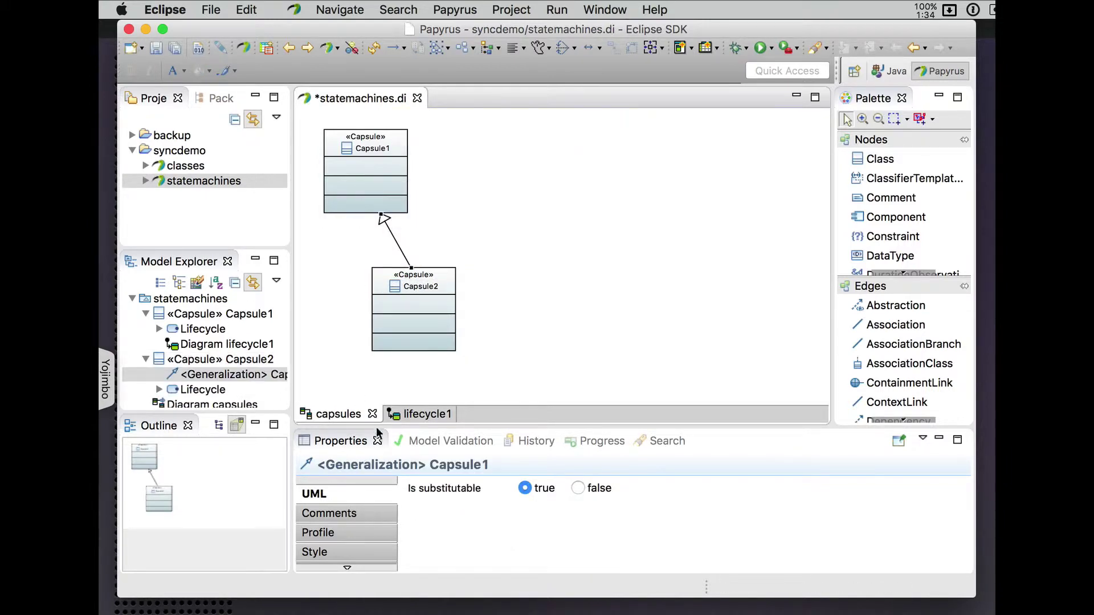
Expand the Lifecycle state machine under Capsule2 in the model tree to examine its contents
left_click(198, 392)
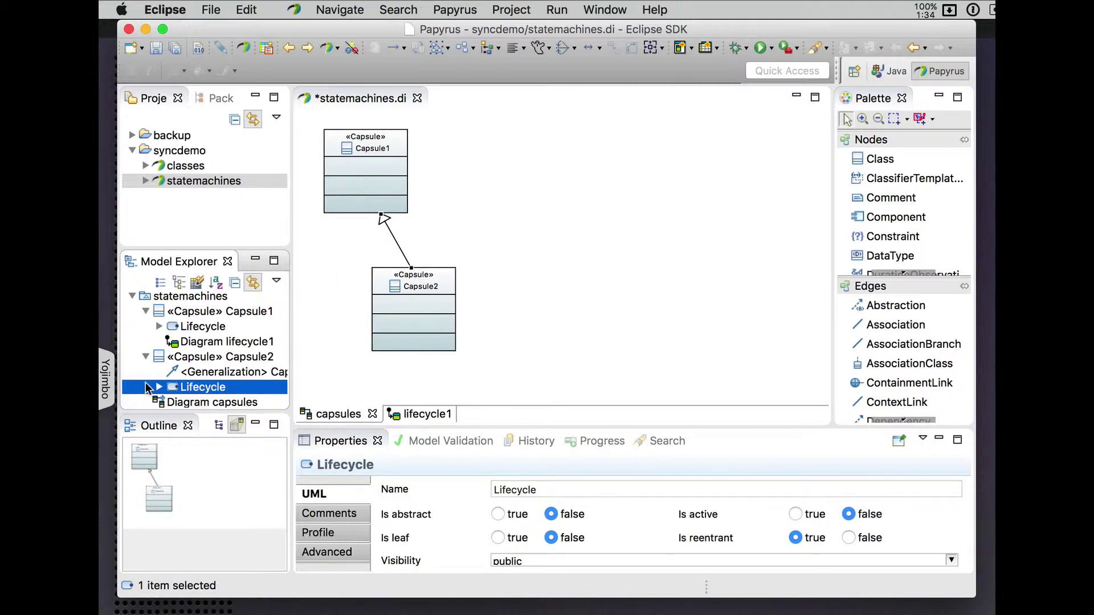
scroll(146, 388, "down", 1)
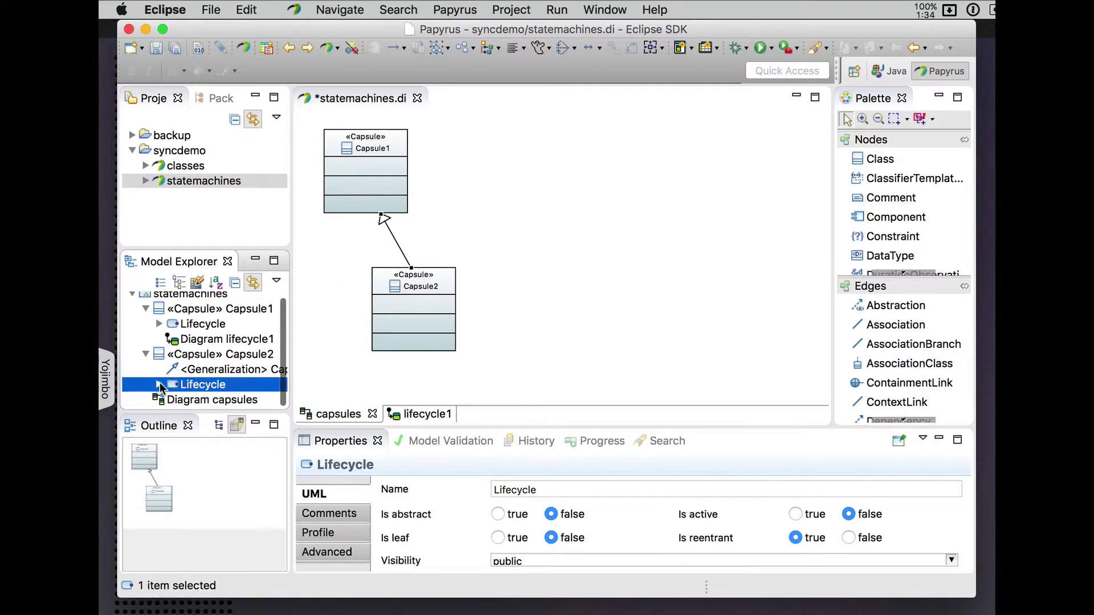
left_click(159, 385)
scroll(184, 389, "down", 1)
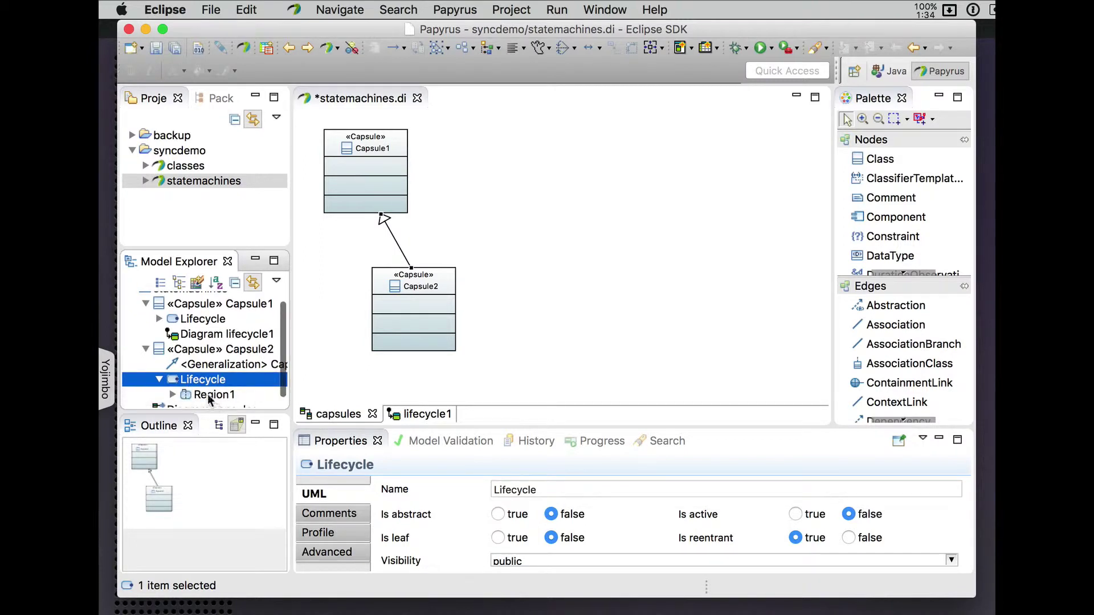
scroll(177, 388, "down", 2)
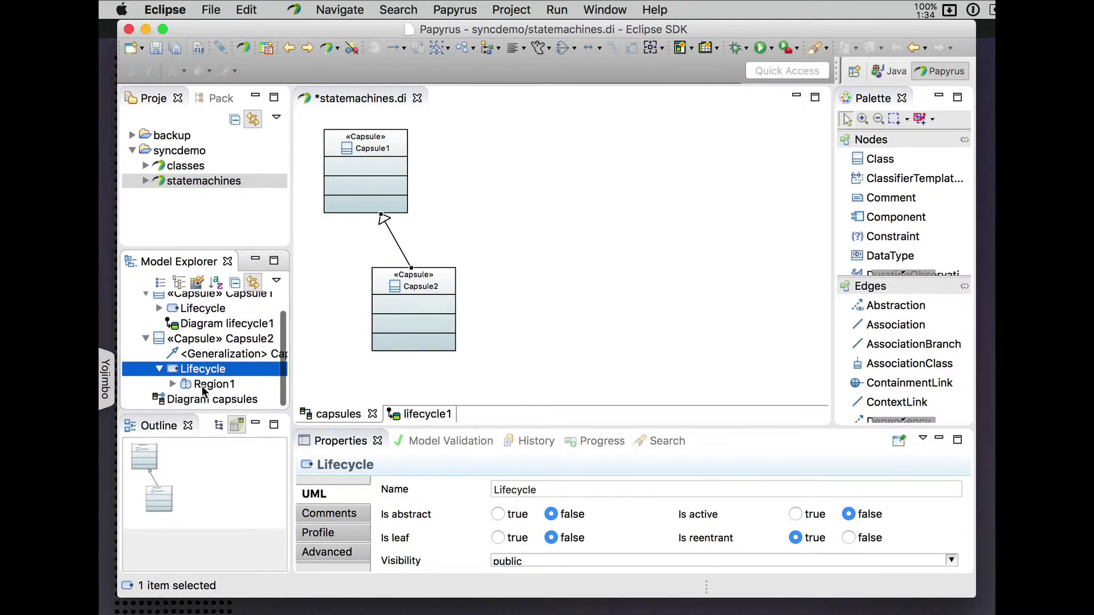
Create a StateMachine Diagram named Subclass on Capsule2's Lifecycle state machine
right_click(203, 386)
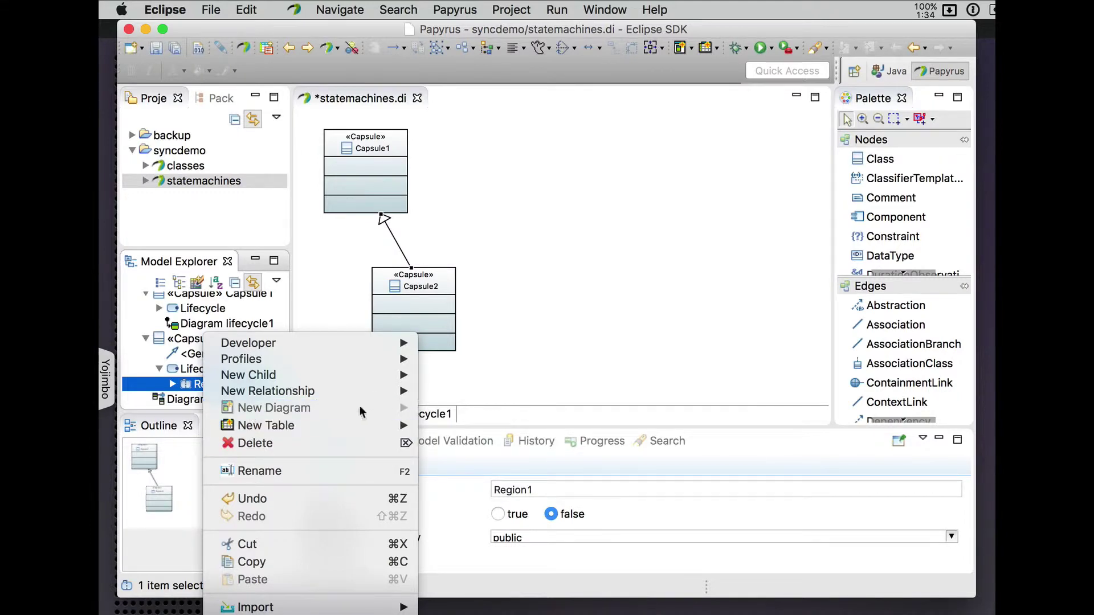
left_click(188, 376)
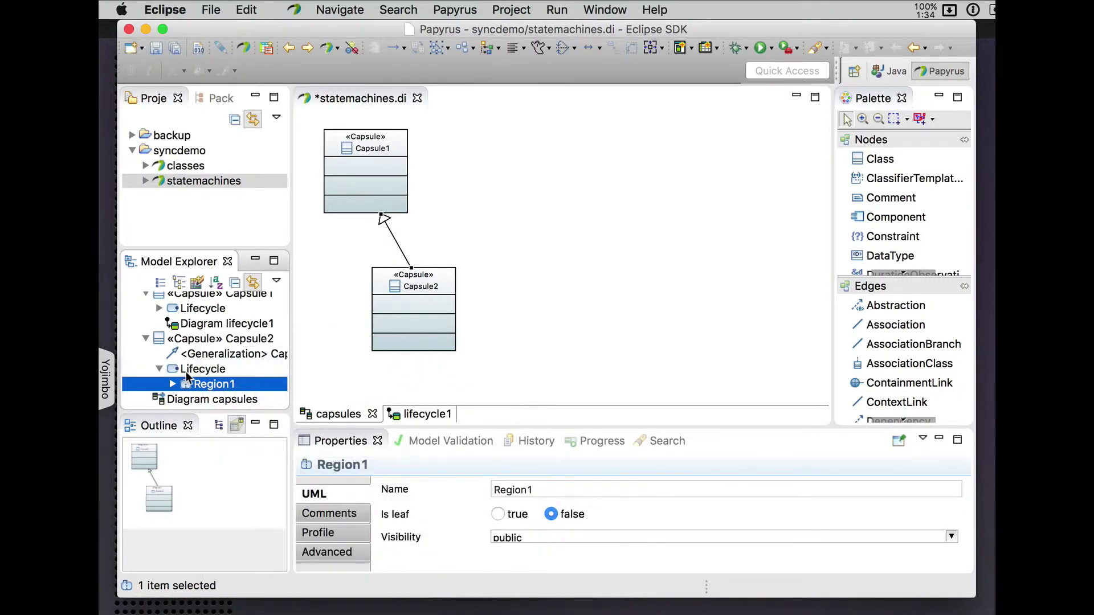
left_click(186, 371)
right_click(186, 373)
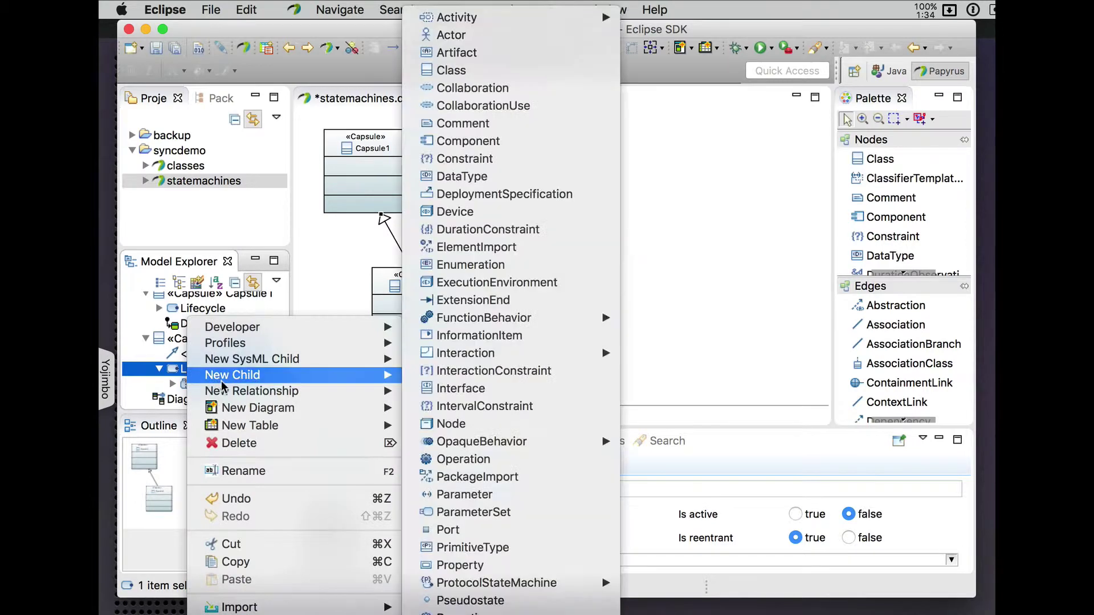
mouse_move(238, 379)
mouse_move(245, 408)
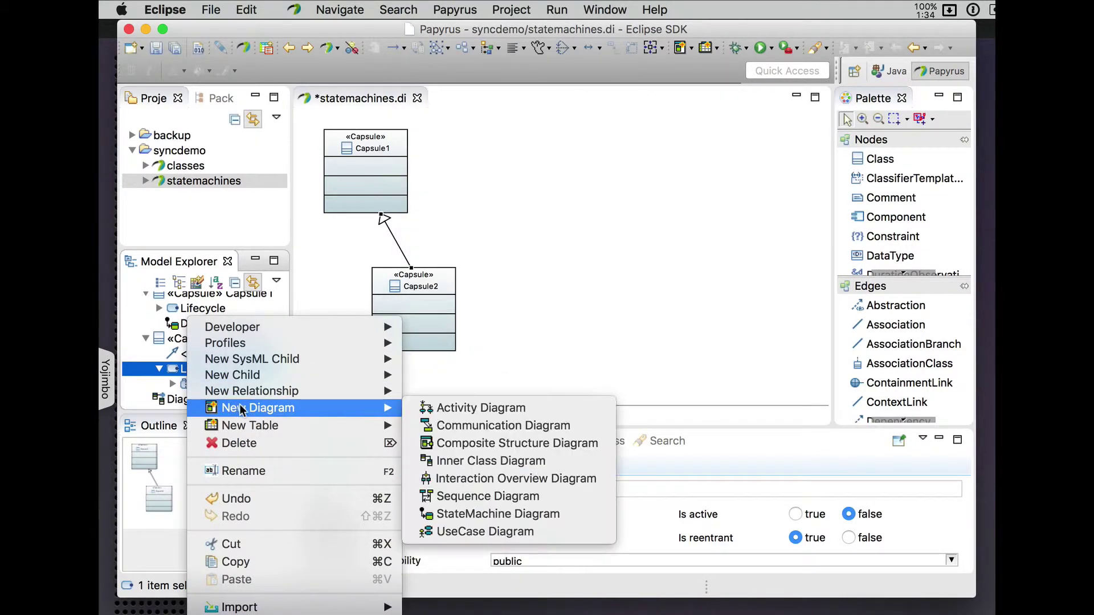
left_click(480, 514)
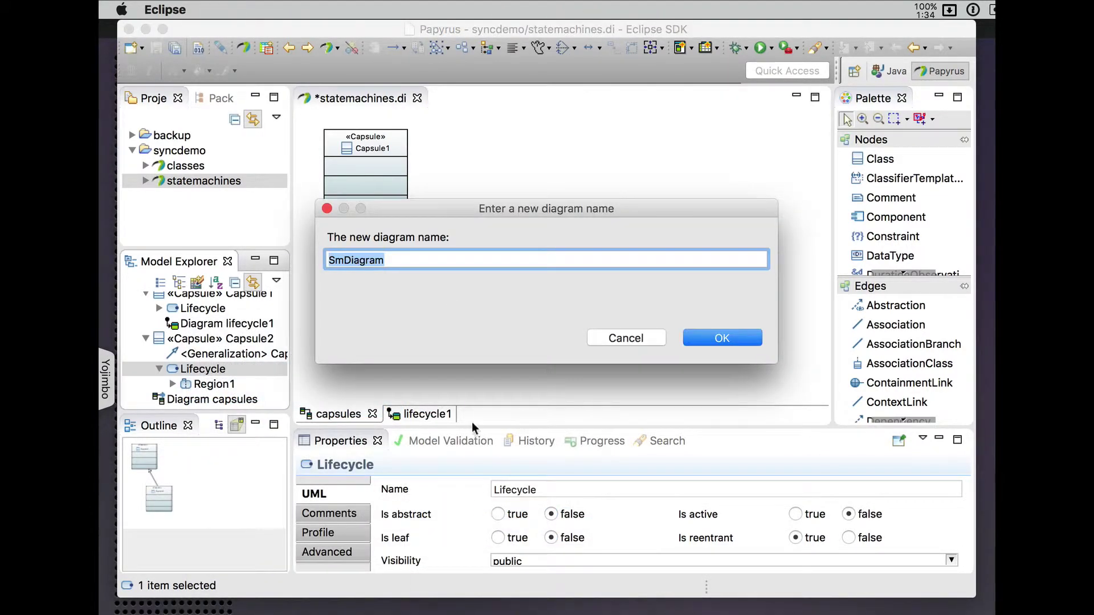
type("Subclass")
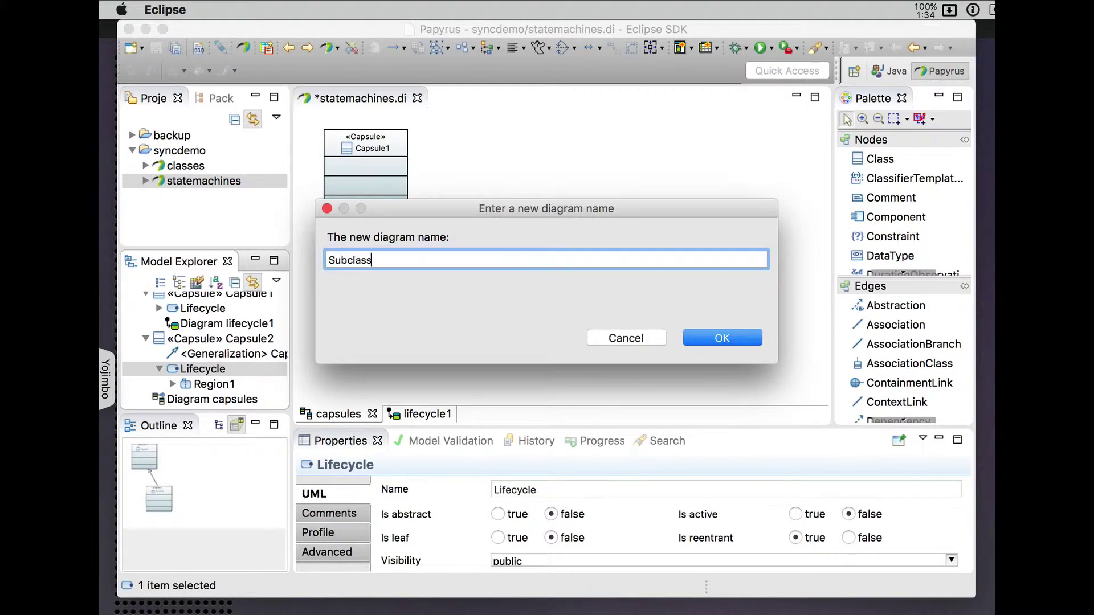
key("Return")
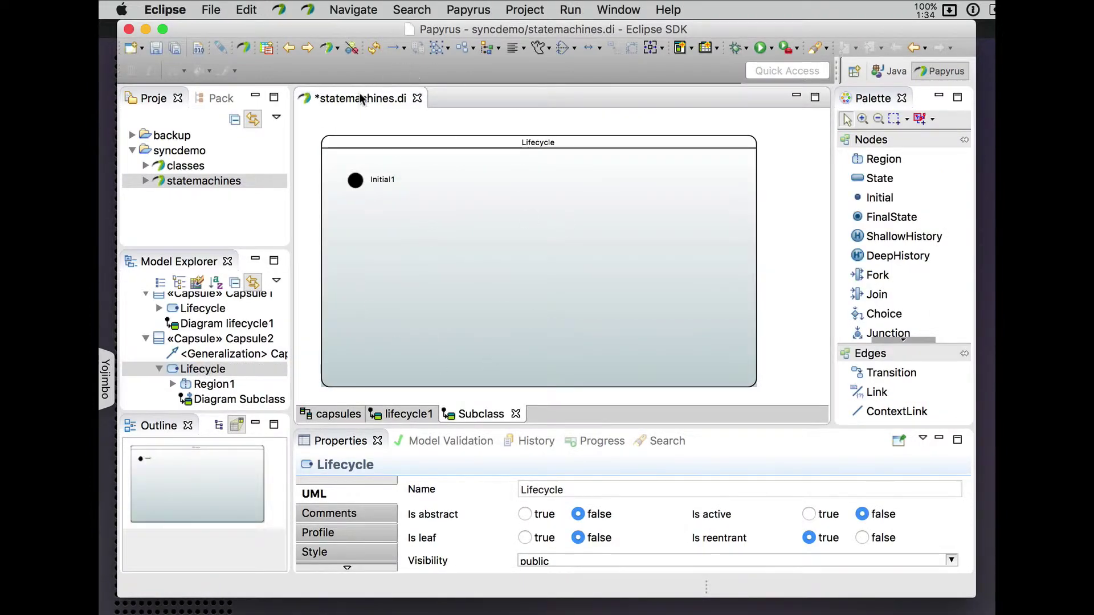
Place the Subclass diagram side by side with lifecycle1 and narrow lifecycle1's Lifecycle frame to fit its half of the editor
left_click(480, 415)
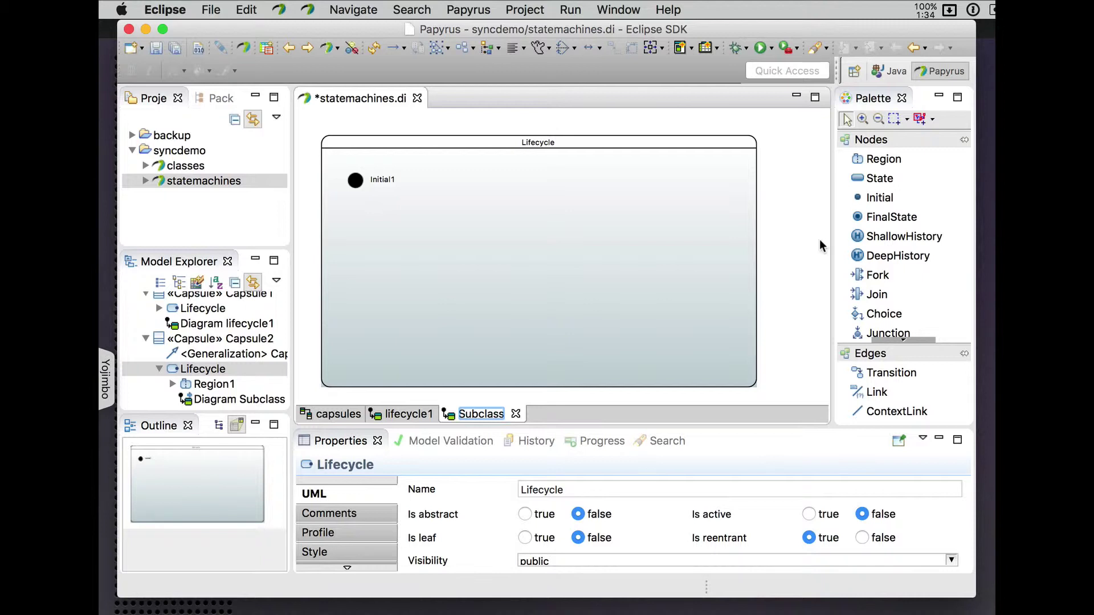
left_click_drag(819, 240, 819, 241)
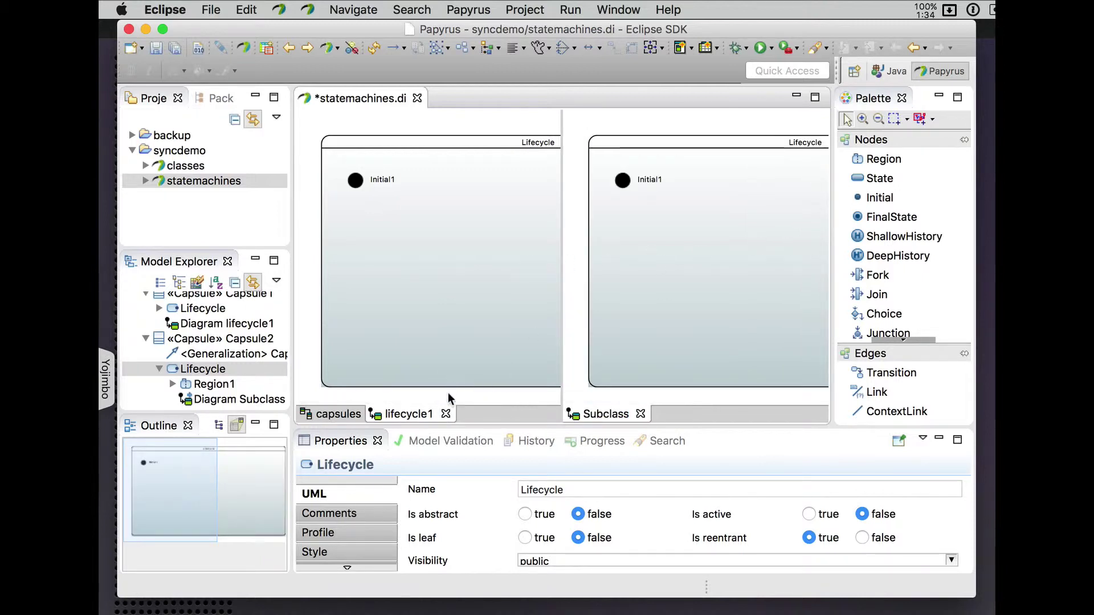
scroll(487, 228, "right", 5)
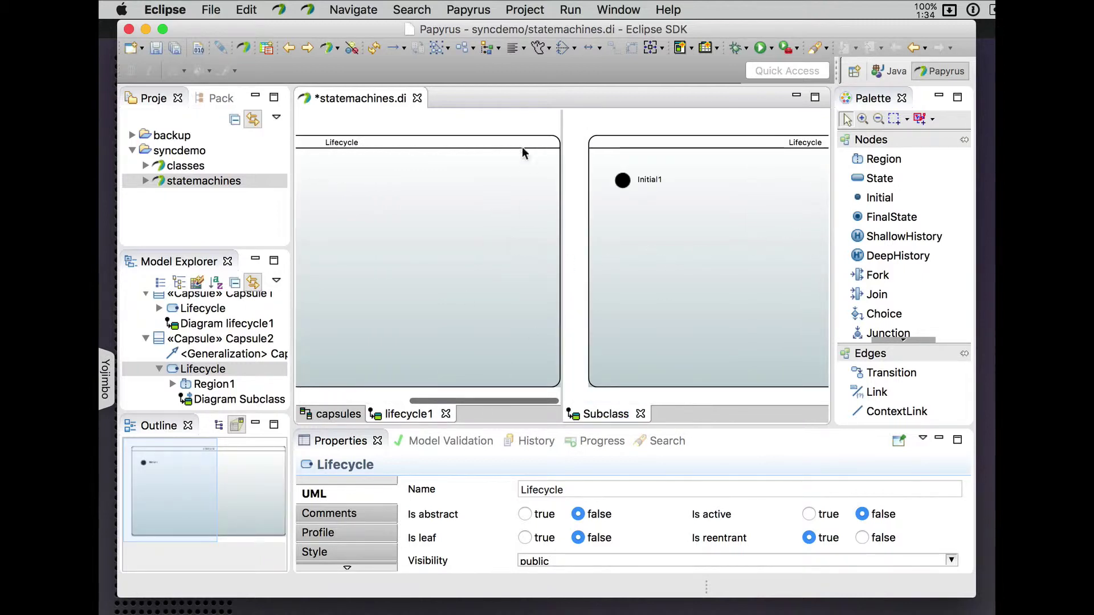
left_click(498, 146)
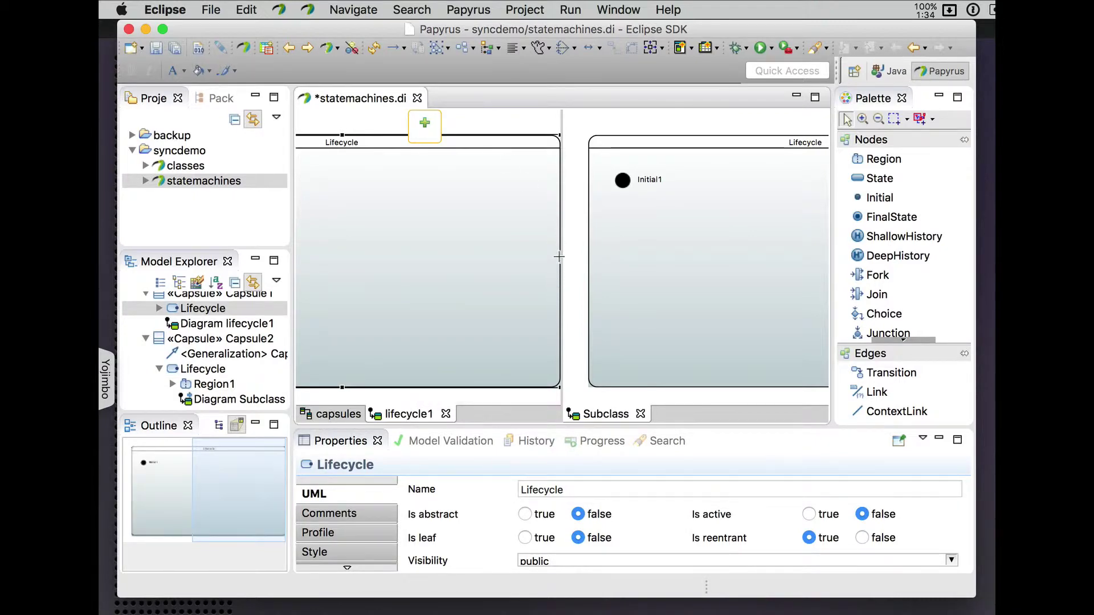
left_click_drag(559, 257, 422, 263)
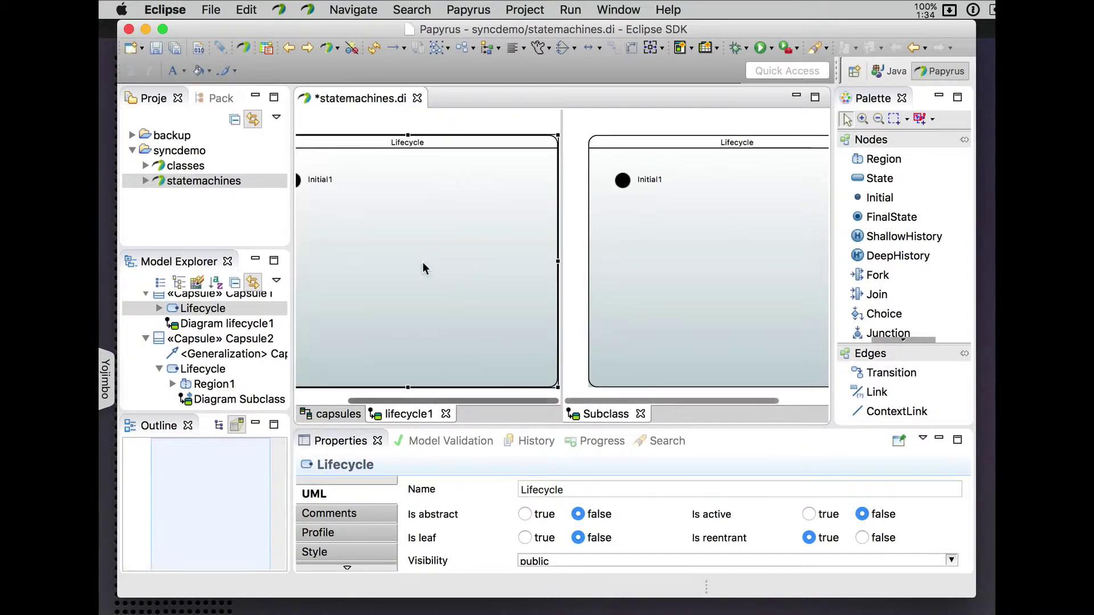
mouse_move(559, 263)
left_mouse_down()
mouse_move(520, 259)
mouse_move(538, 264)
left_mouse_up()
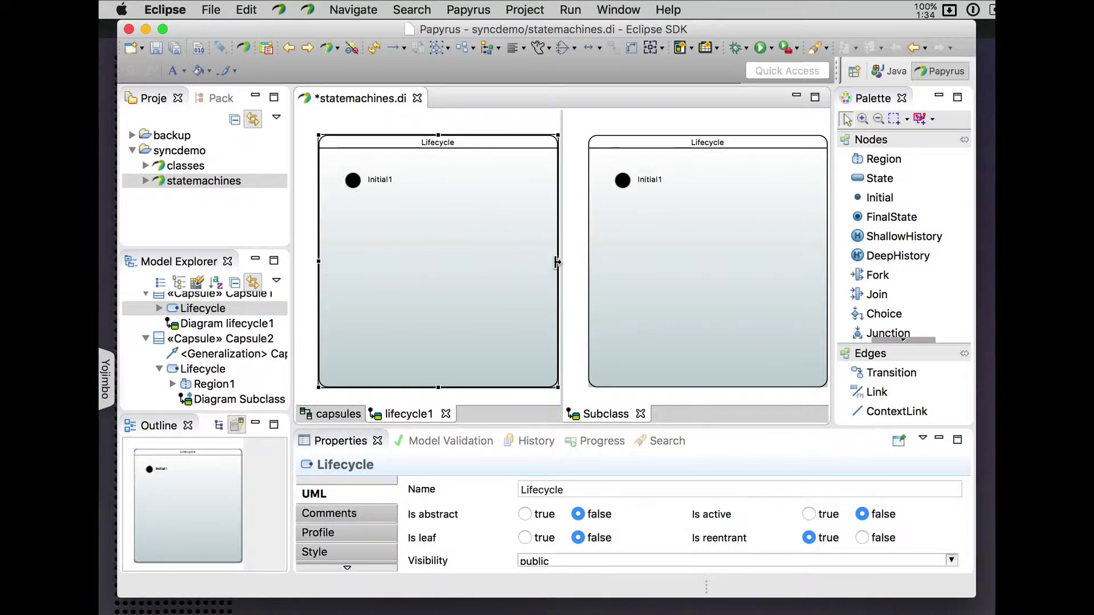
left_click_drag(541, 262, 542, 263)
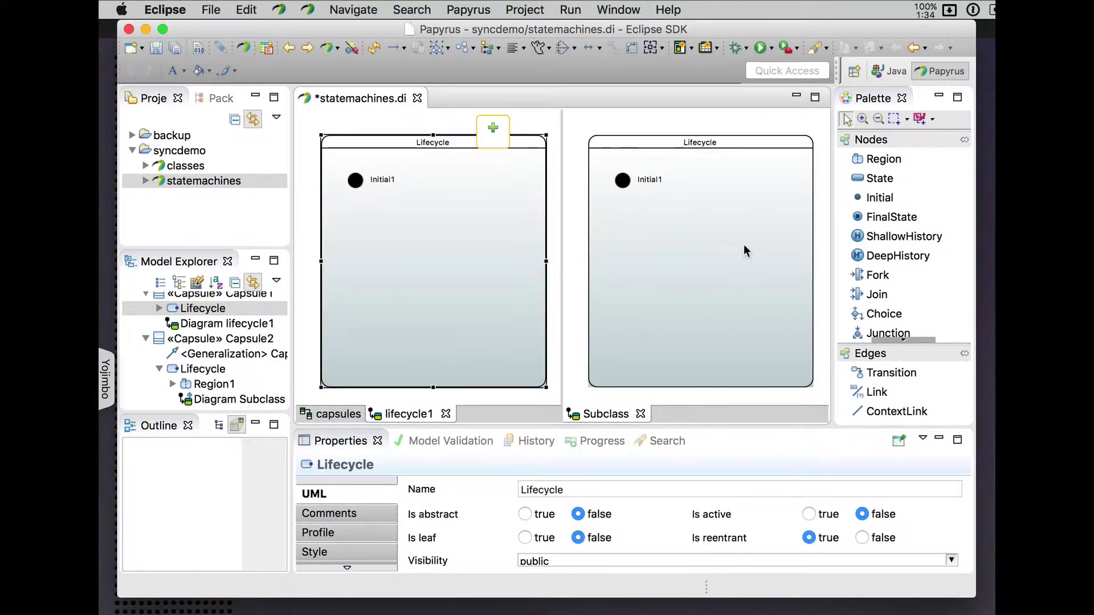
Add a state in the lower part and a final state in the upper part of lifecycle1's Lifecycle frame
left_click(878, 178)
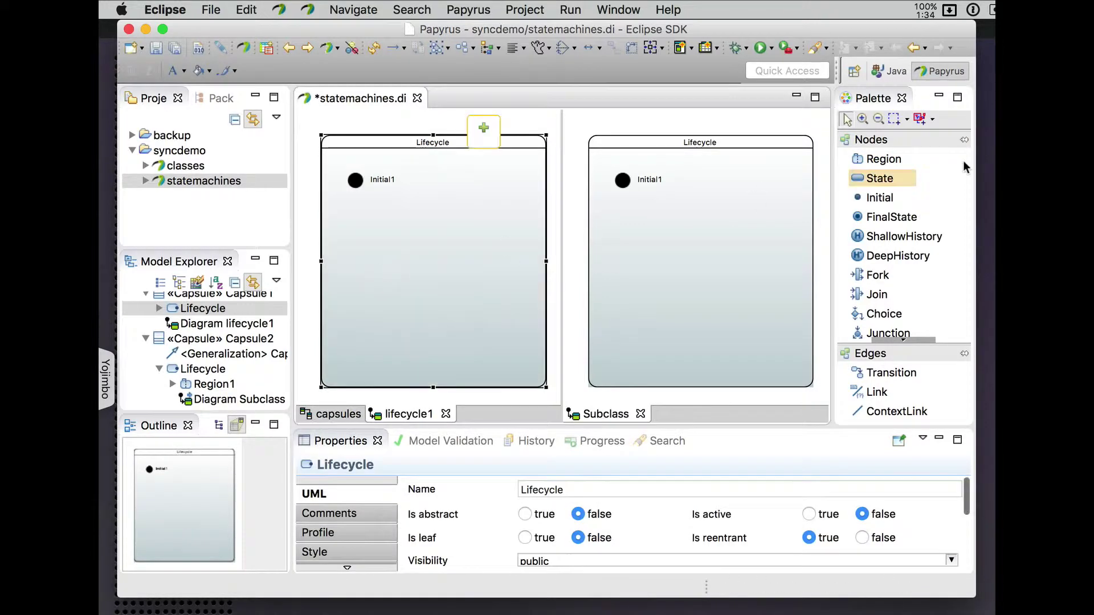
left_click(878, 179)
left_click(374, 280)
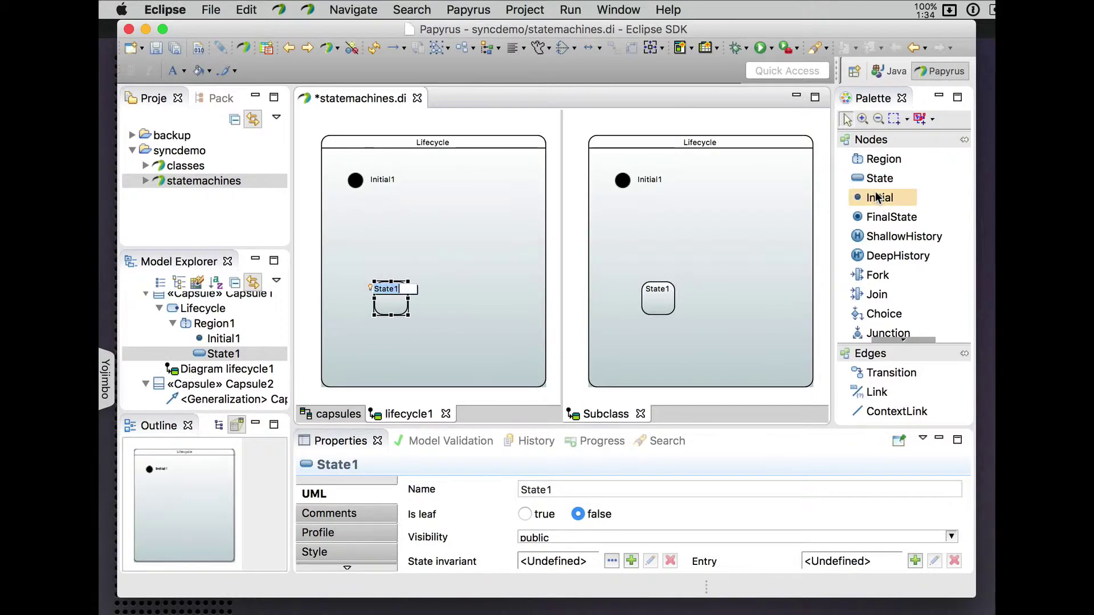
left_click(890, 217)
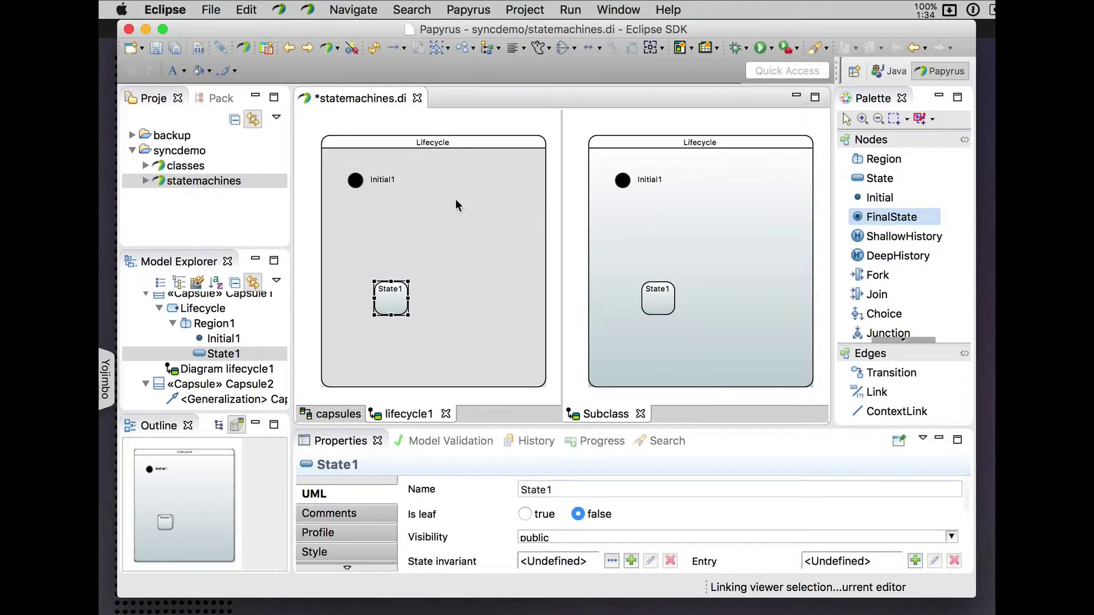
left_click(455, 200)
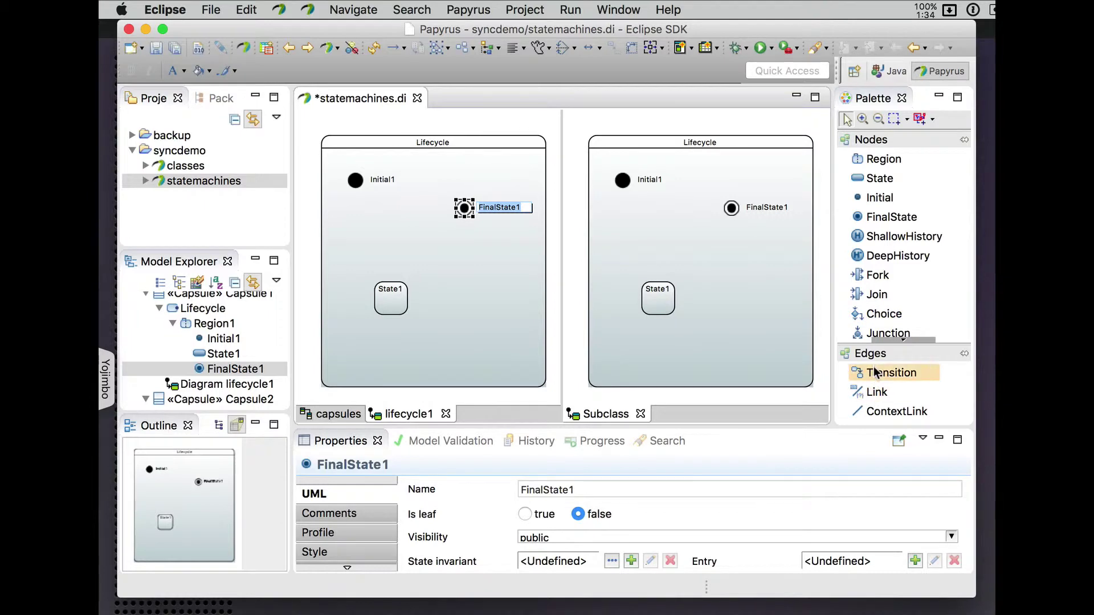
Draw a transition from Initial1 to State1 in the lifecycle1 diagram
left_click(877, 373)
left_click(354, 181)
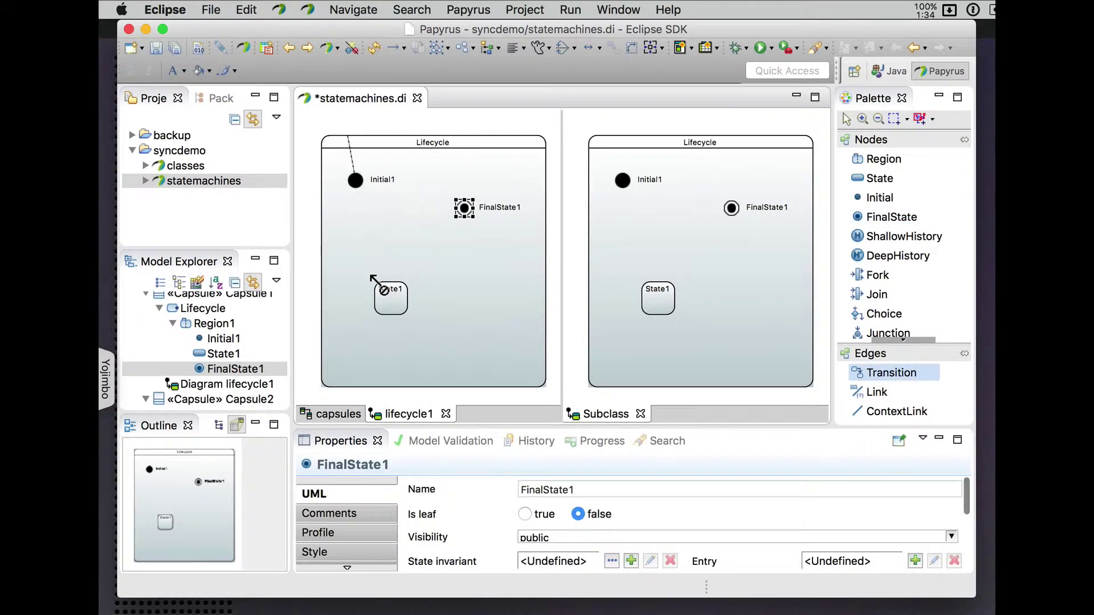
left_click(392, 301)
Expand Region1 of Capsule2's Lifecycle in the model tree to examine its inherited elements
scroll(235, 342, "up", 1)
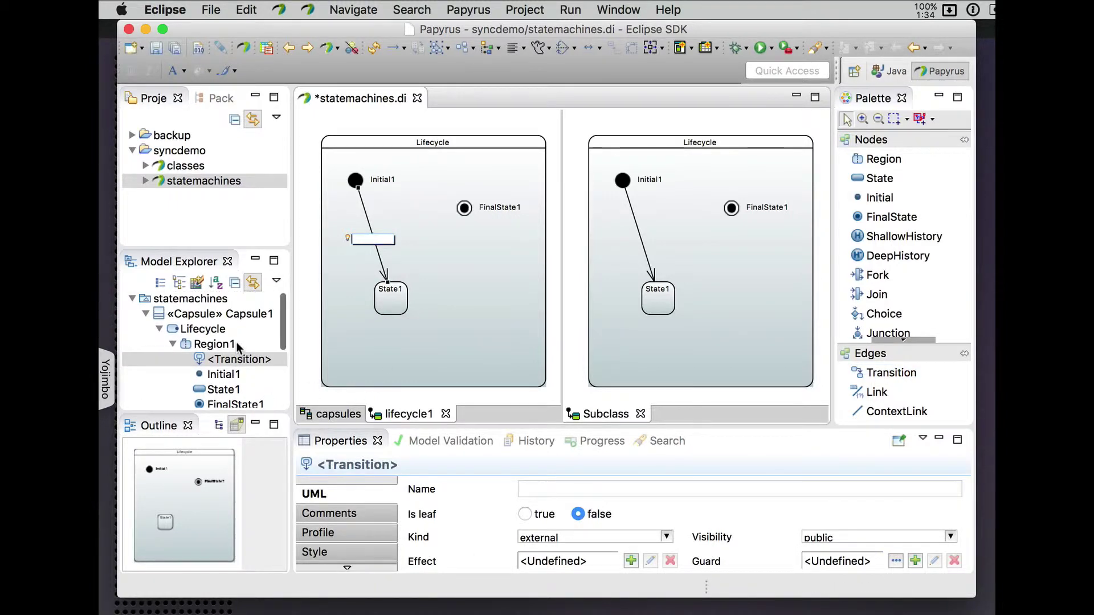
scroll(236, 342, "down", 5)
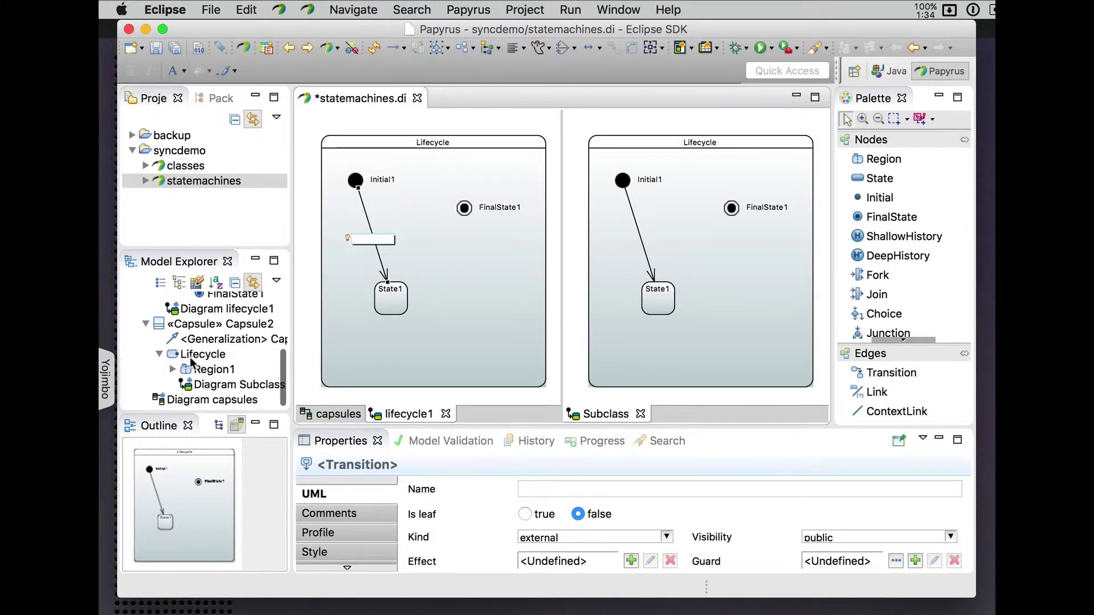
left_click(173, 370)
scroll(216, 376, "down", 3)
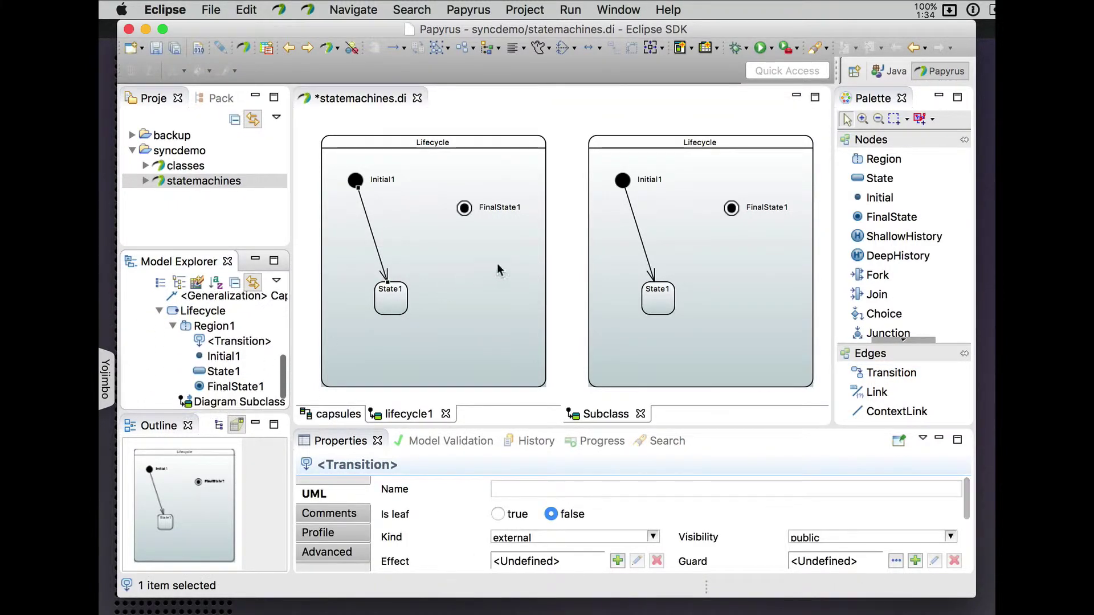
Select the transition in the Subclass diagram and show its advanced properties
left_click(649, 263)
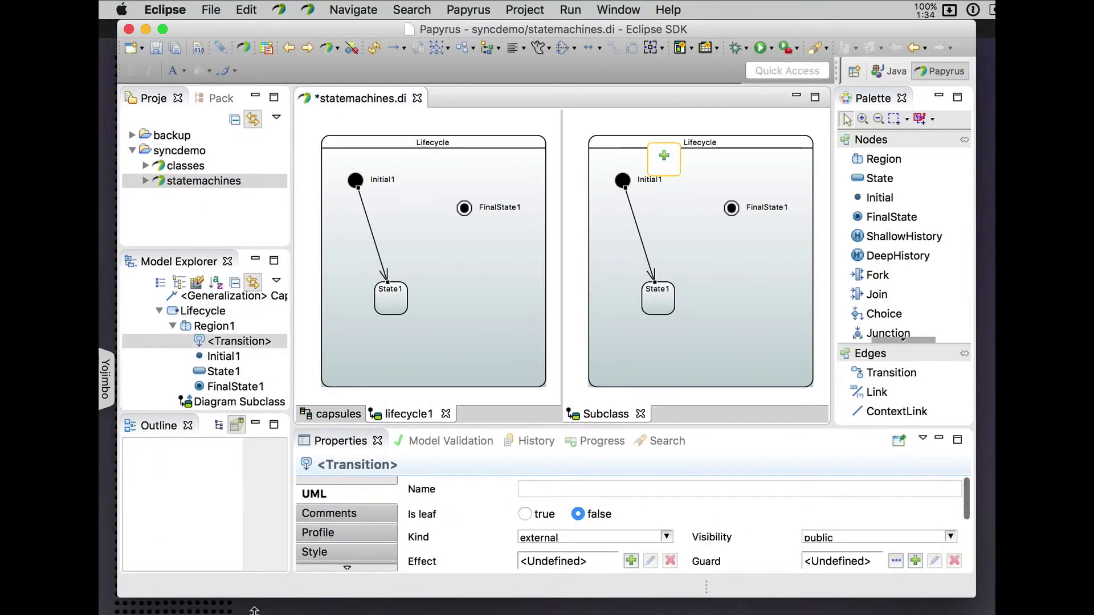
left_click(348, 567)
double_click(350, 566)
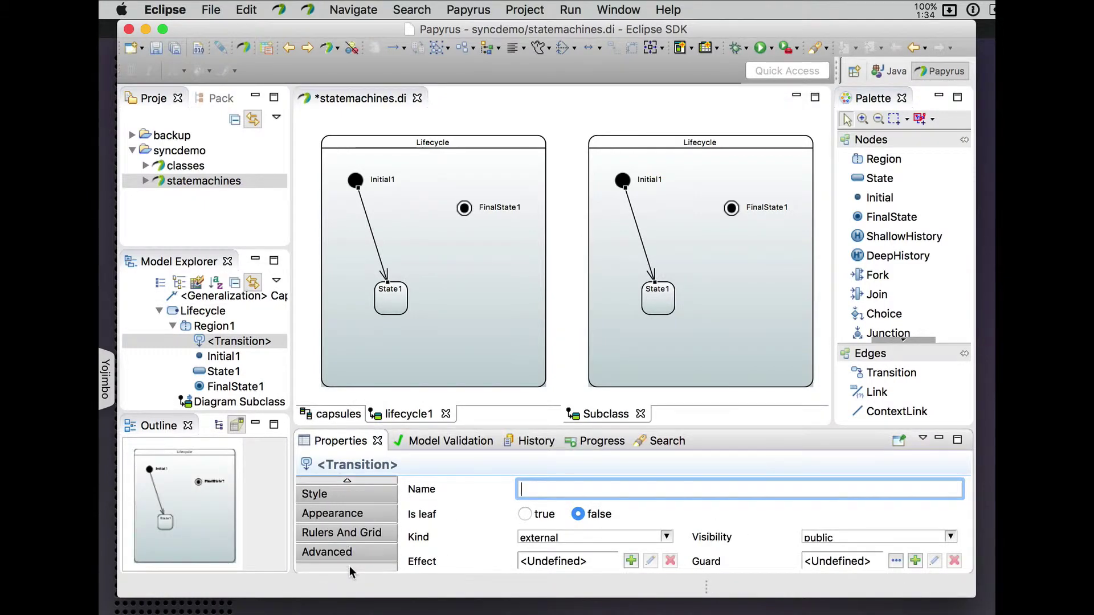
left_click(347, 556)
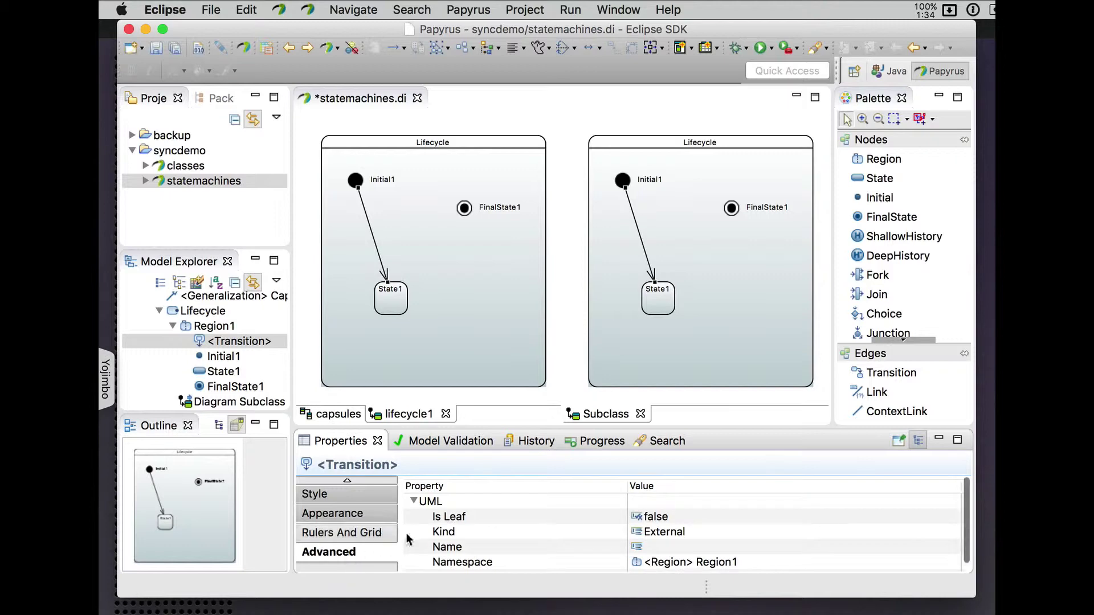
Examine the advanced properties of the transition and of State1 in the Subclass diagram, including their redefined elements
scroll(587, 548, "down", 2)
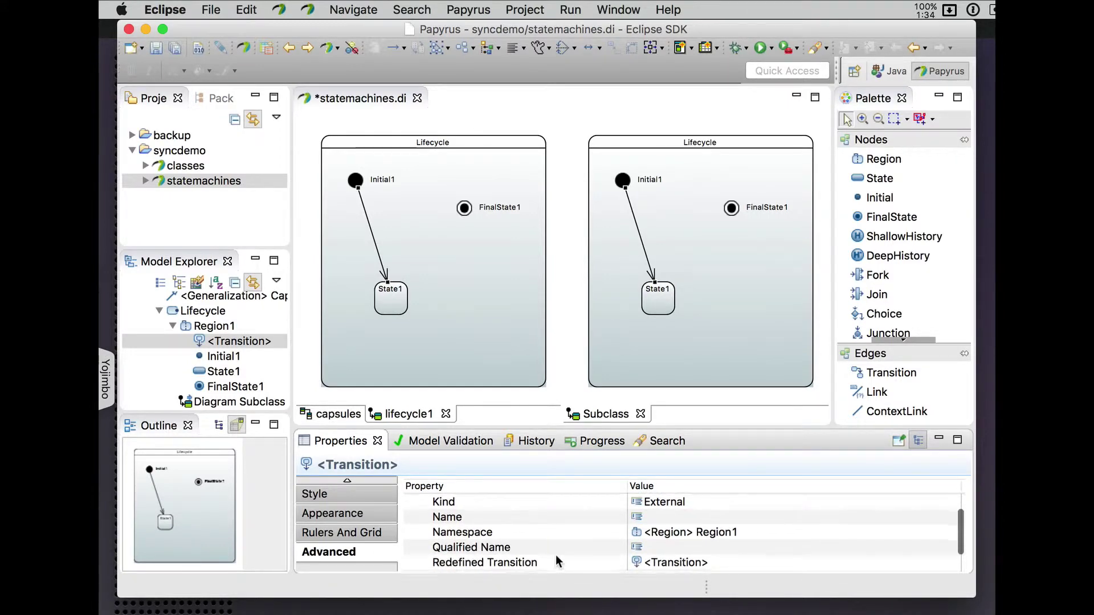
scroll(659, 551, "down", 1)
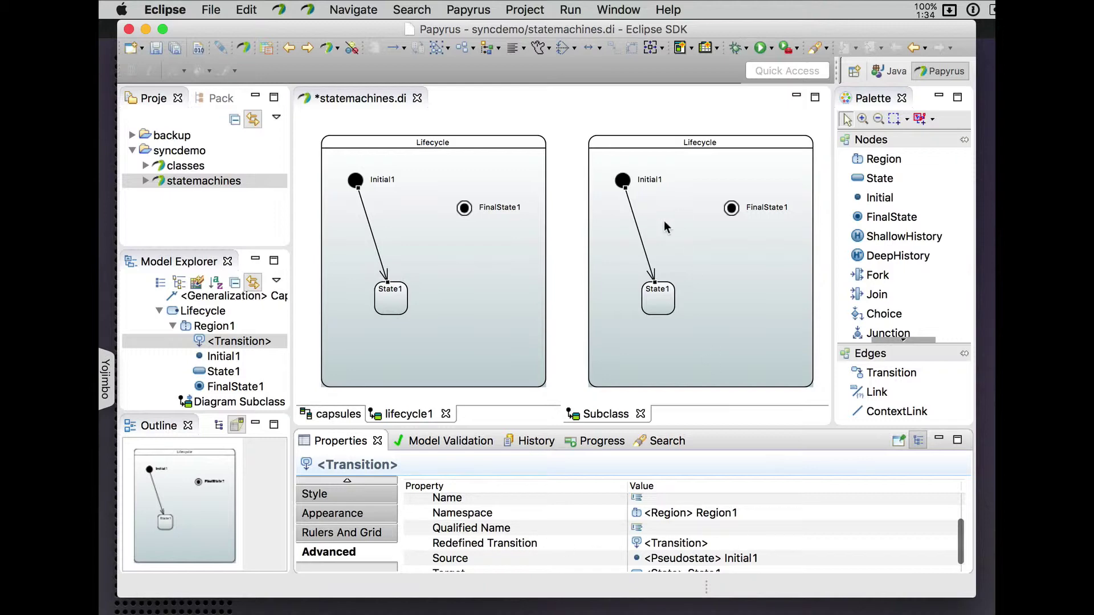
left_click(654, 295)
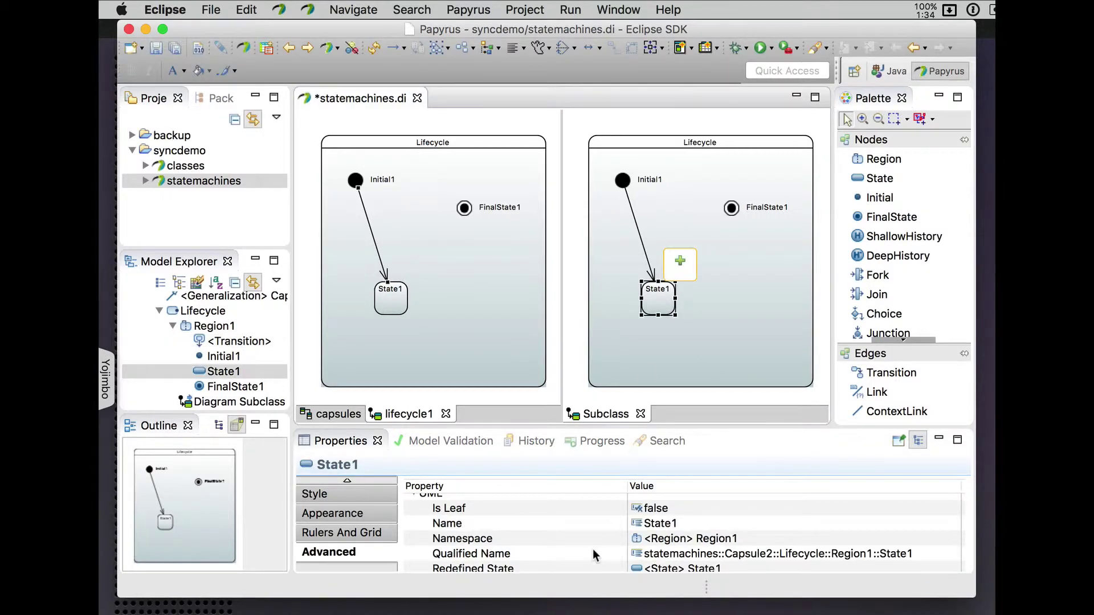
scroll(592, 548, "down", 1)
scroll(590, 549, "down", 1)
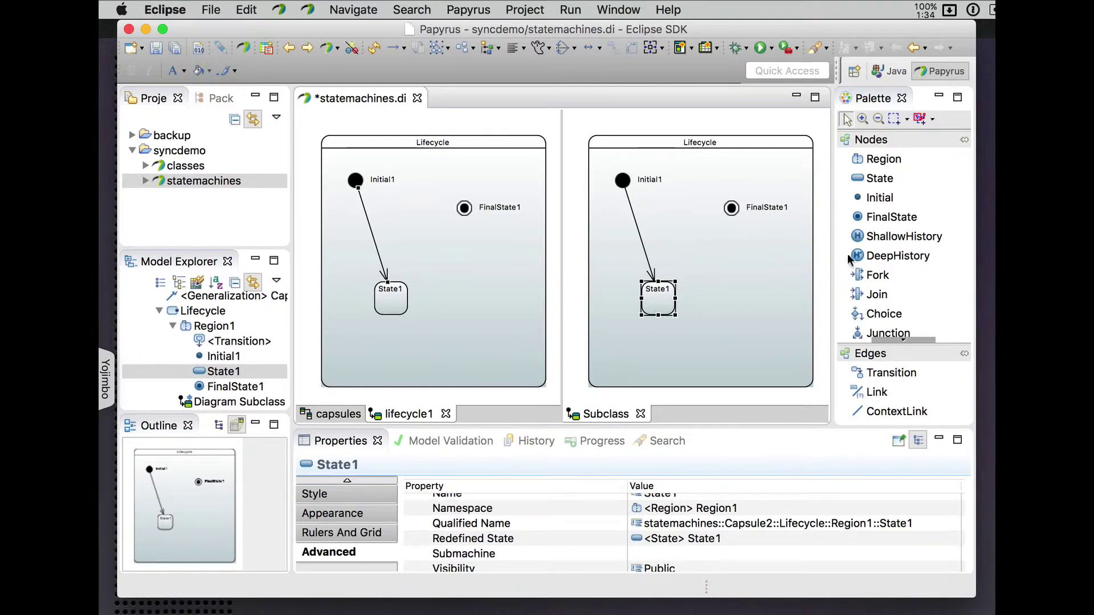
Draw a transition from State1 to FinalState1 in the lifecycle1 diagram
left_click(859, 379)
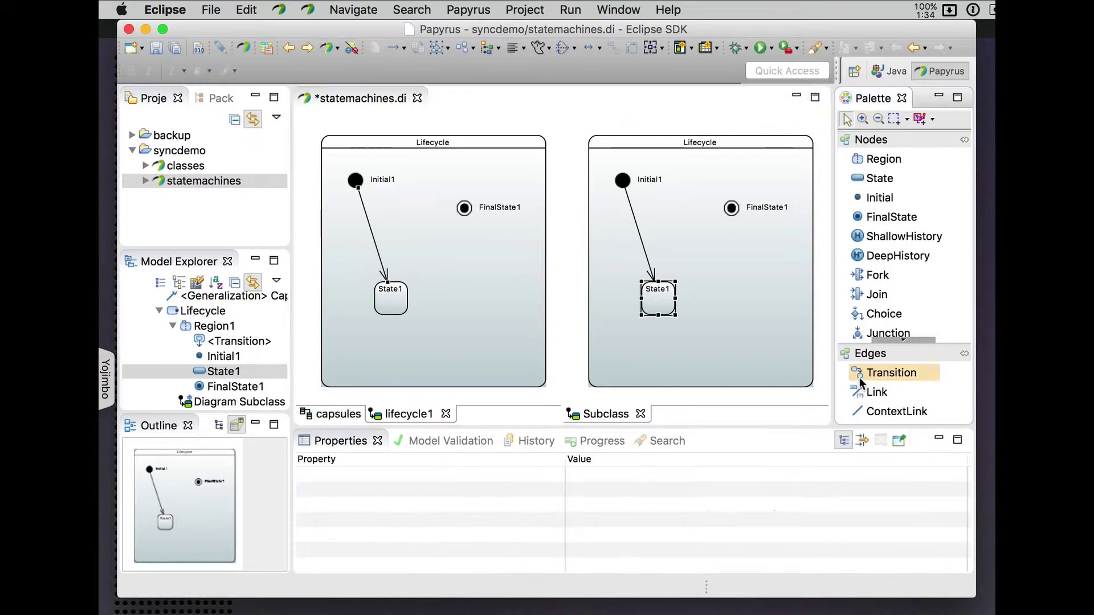
left_click(401, 298)
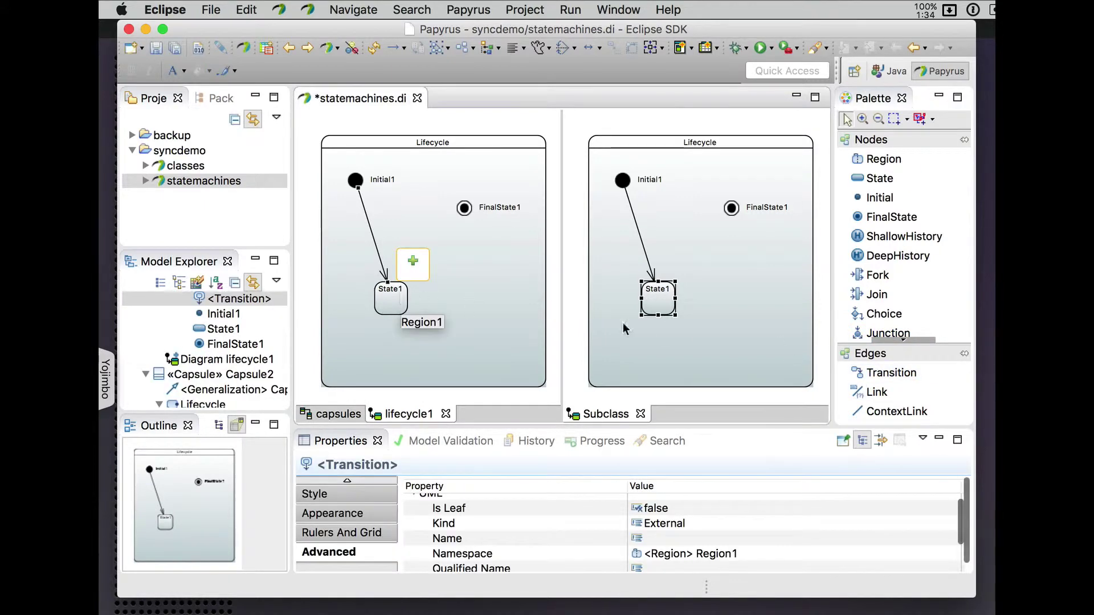
left_click(889, 373)
left_click(390, 297)
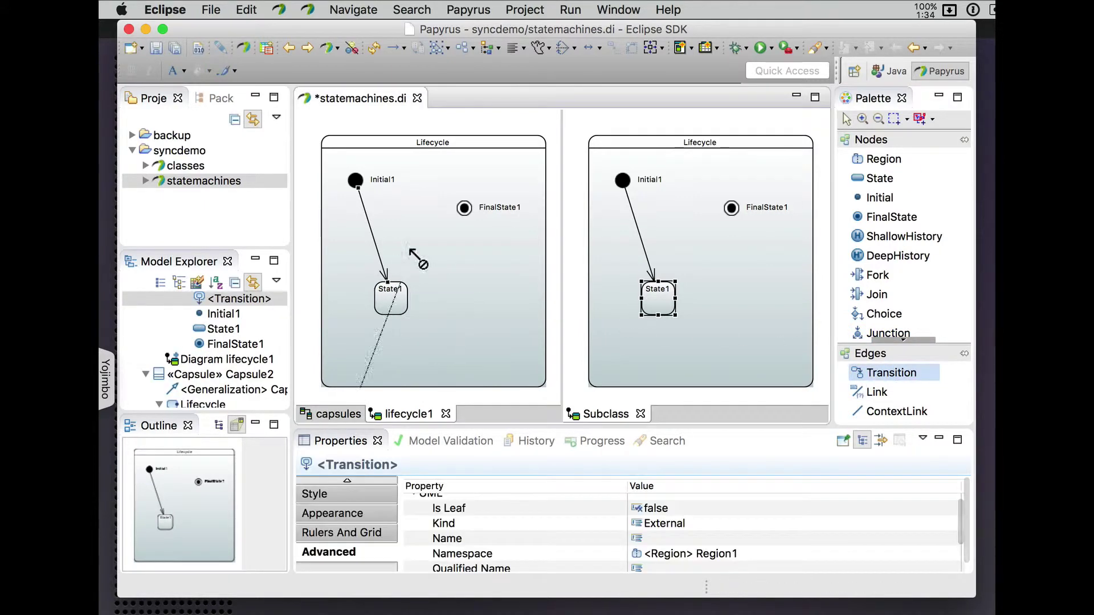
left_click(464, 209)
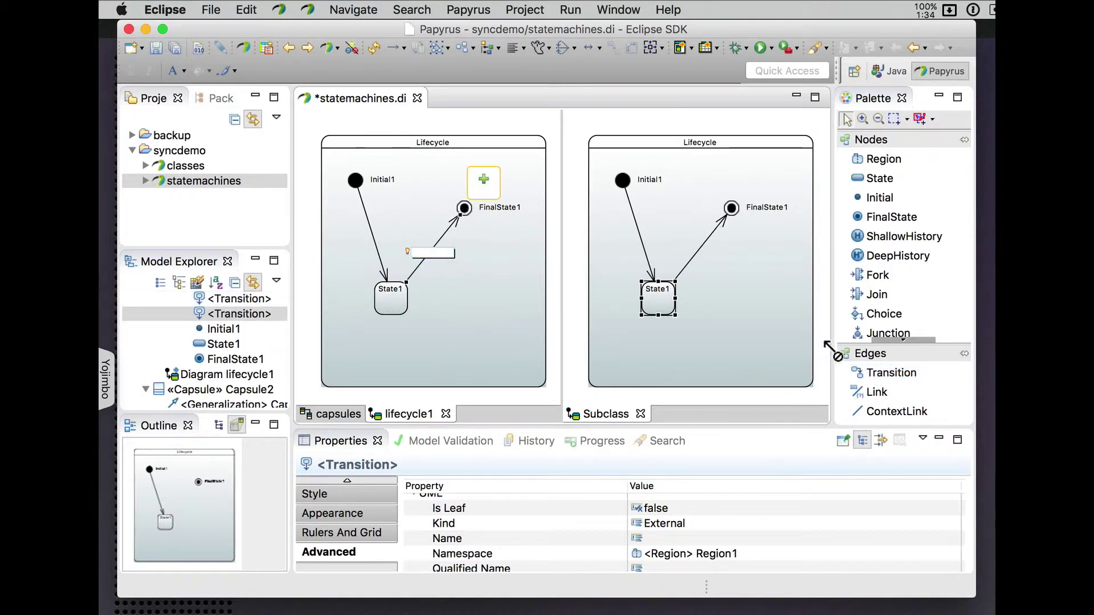
Add a second state to the right of State1 in the lifecycle1 diagram and save the model
left_click(883, 179)
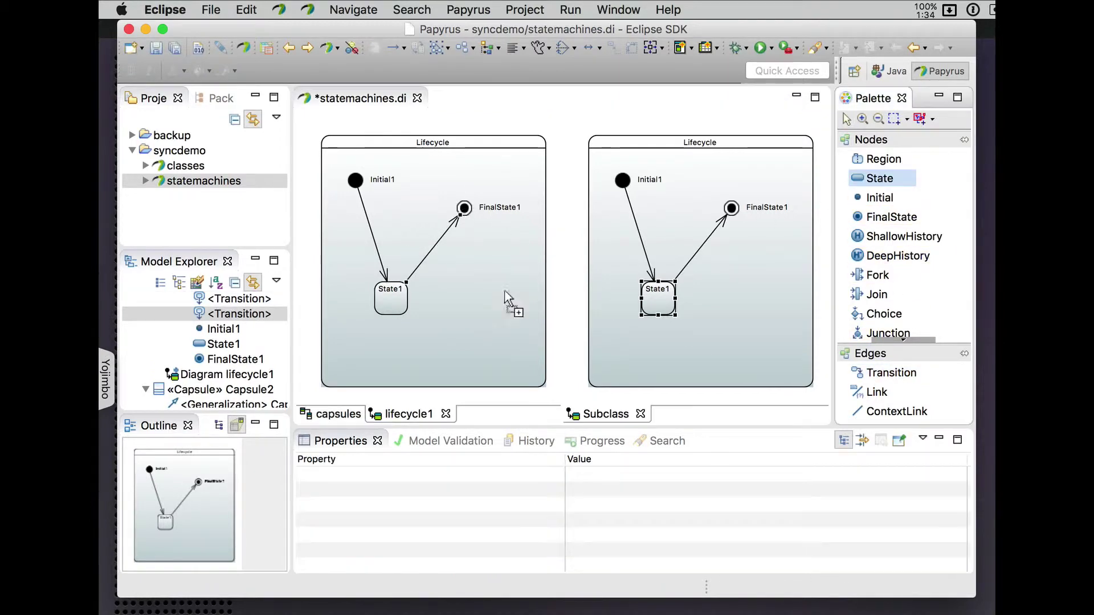
left_click(455, 294)
left_click(420, 309)
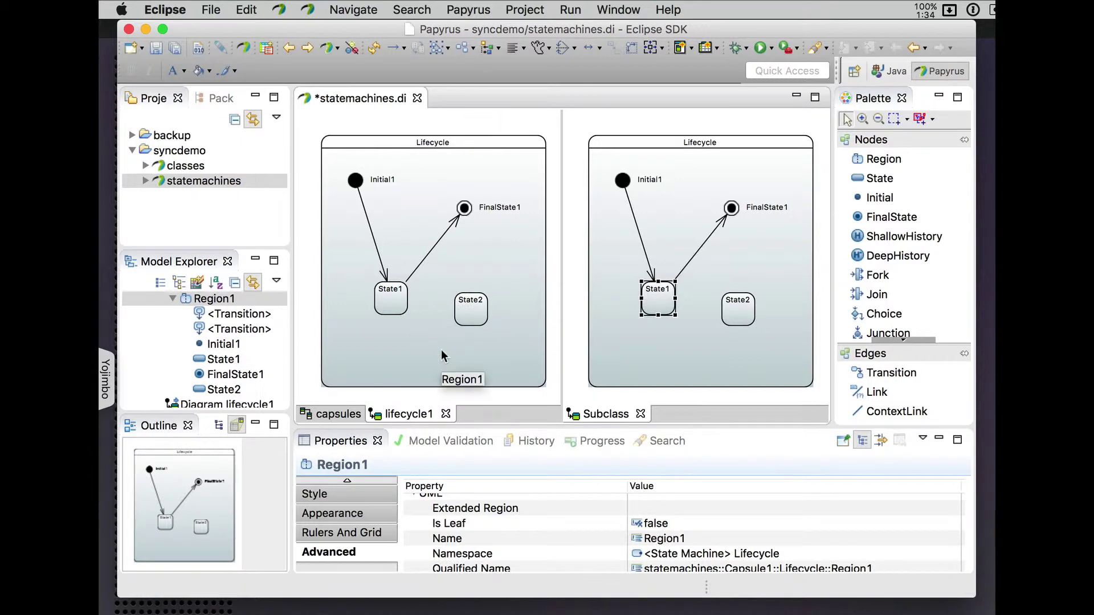
key("super+s")
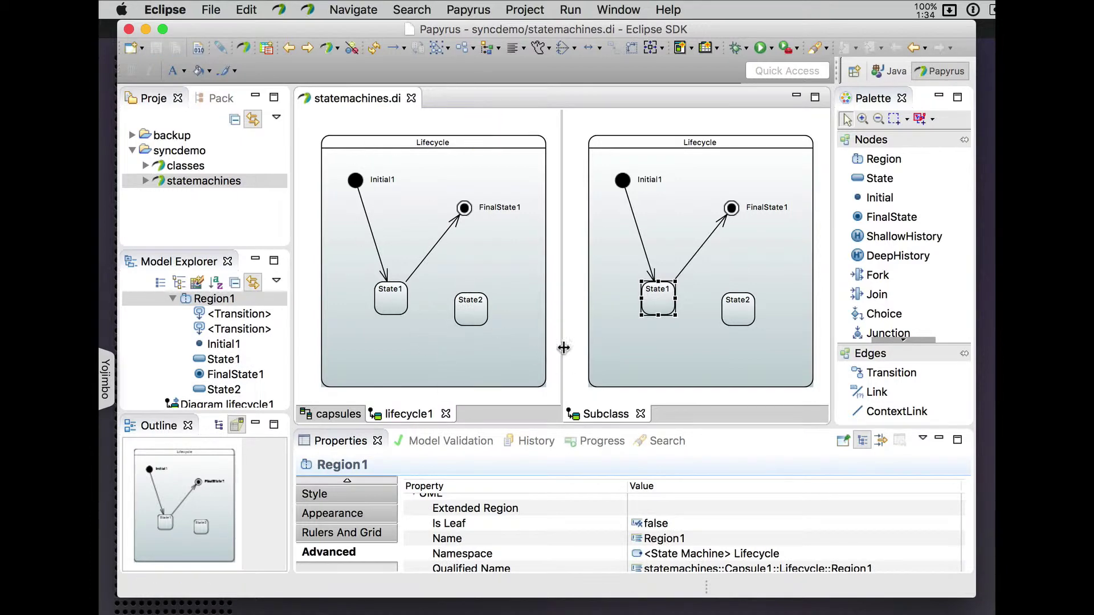
Move State1 slightly up and enlarge State2 in the lifecycle1 diagram
left_click_drag(474, 299, 390, 281)
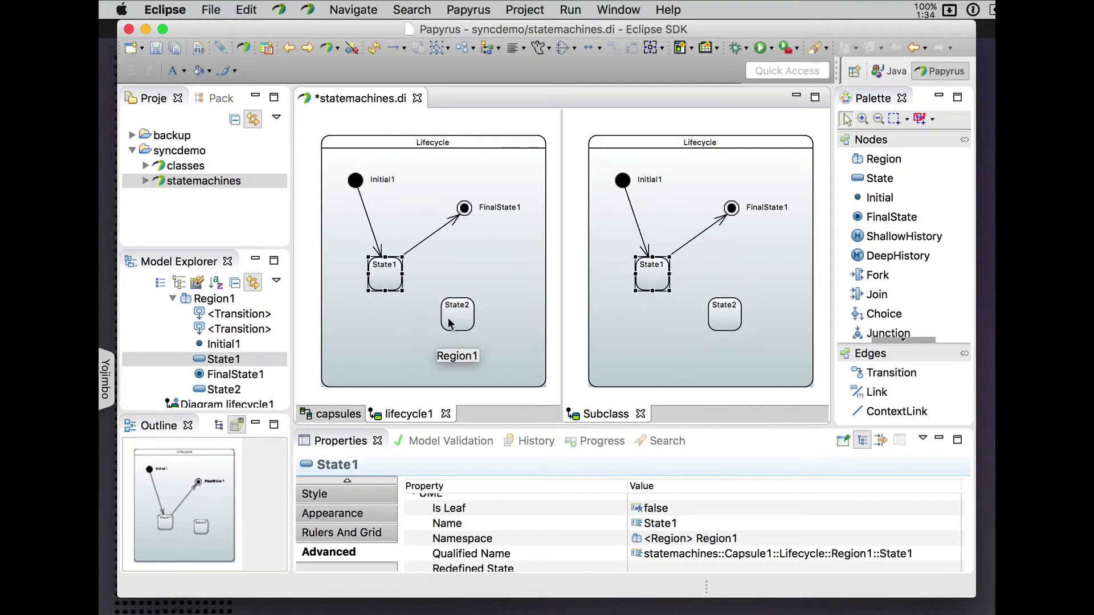
left_click(456, 322)
mouse_move(475, 331)
left_mouse_down()
mouse_move(488, 358)
mouse_move(445, 330)
mouse_move(477, 345)
left_mouse_up()
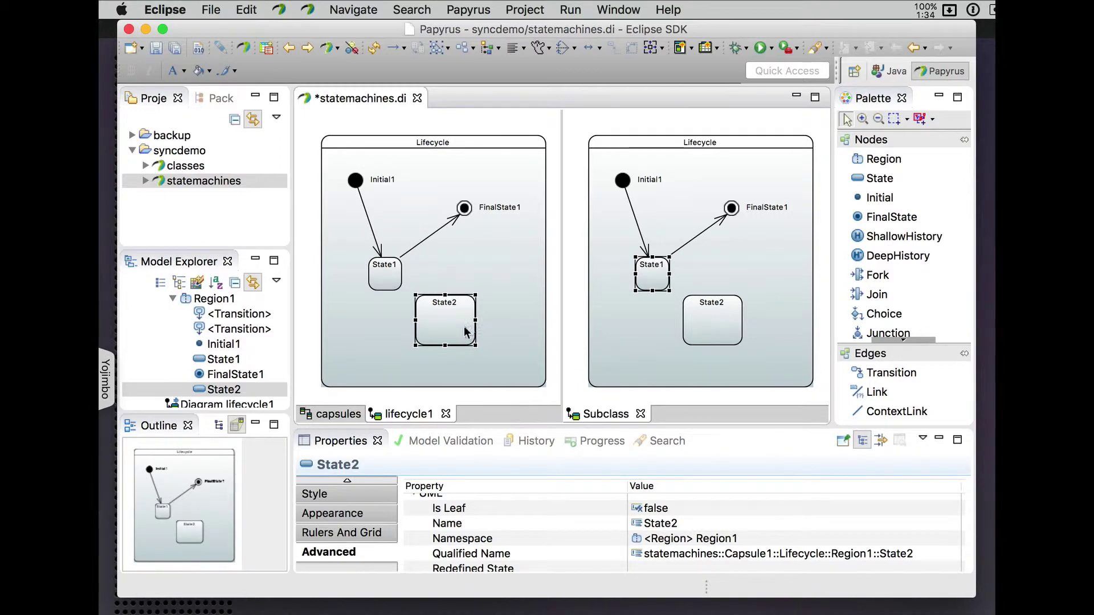
Move State2 up and to the right in the Subclass diagram, and slightly shrink and reposition State2 in lifecycle1
left_click(697, 315)
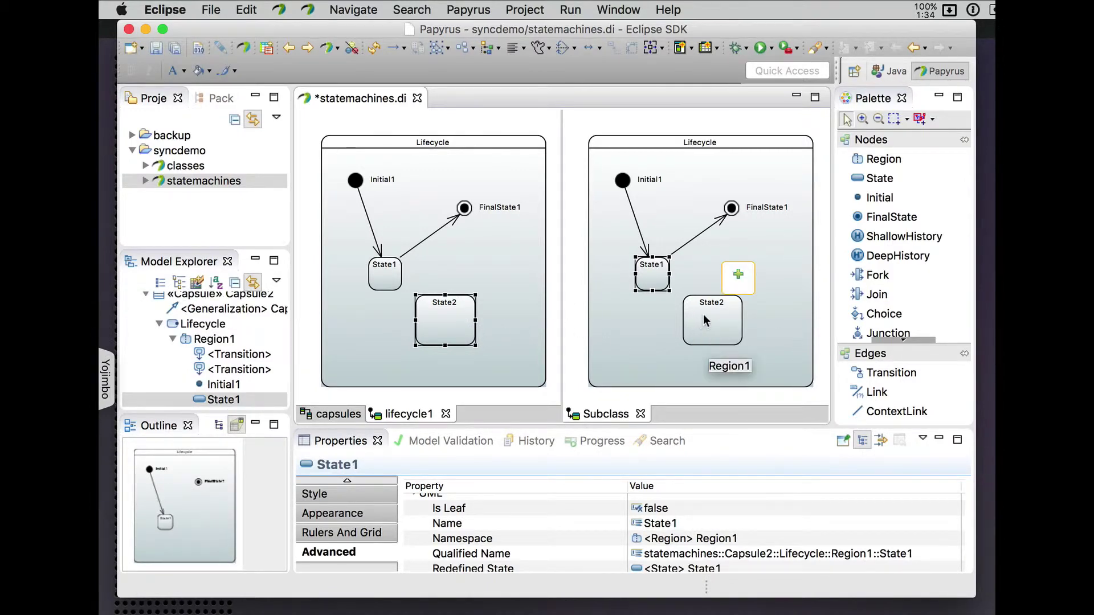
left_click_drag(703, 321, 736, 299)
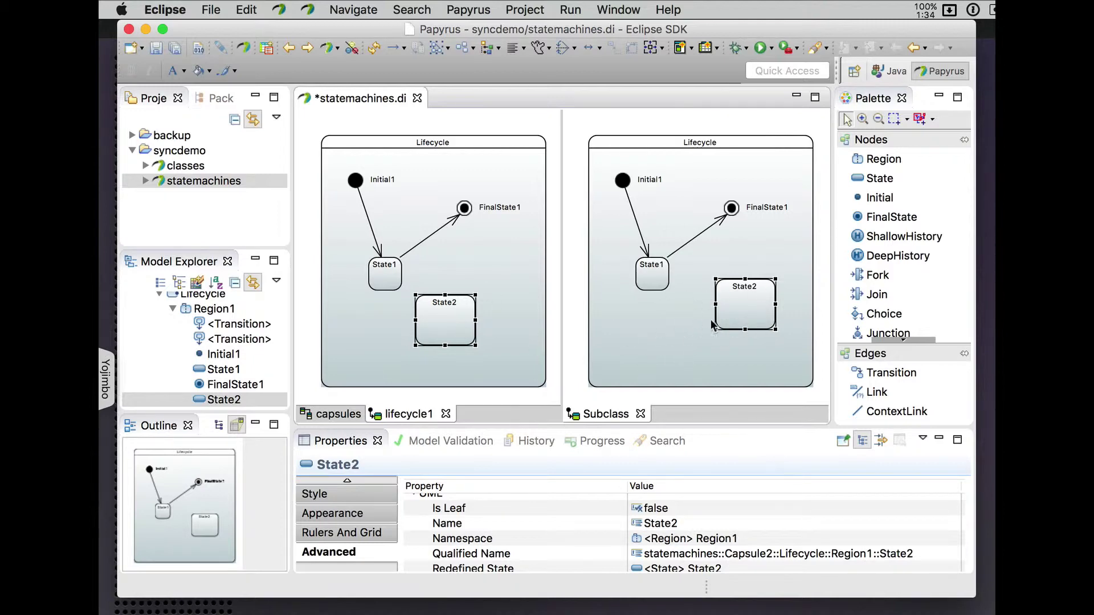
left_click(453, 323)
left_click_drag(445, 317, 478, 329)
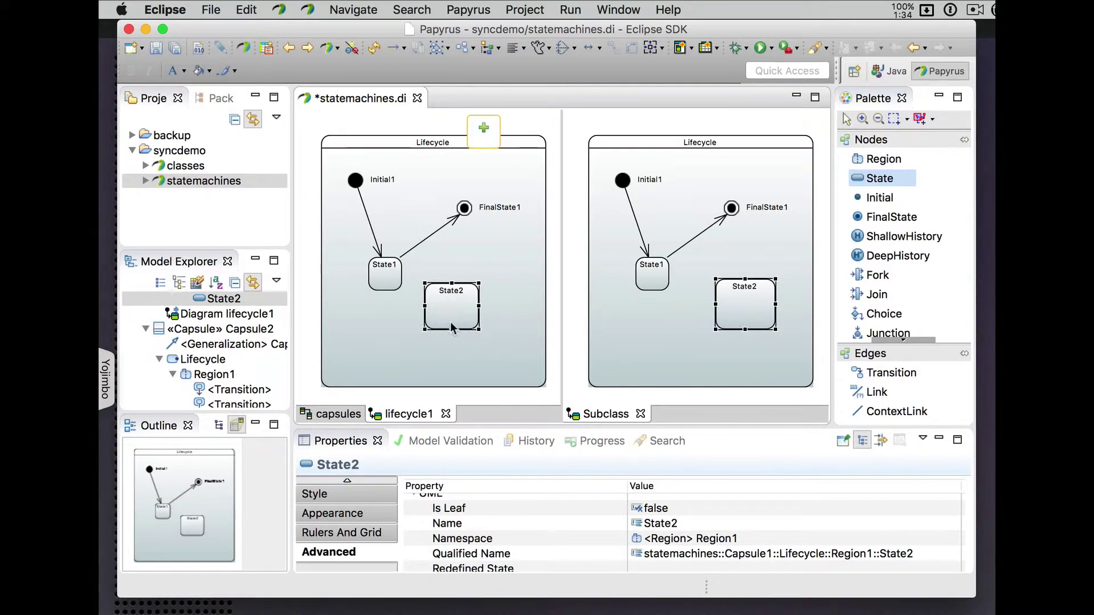
left_click_drag(454, 323, 454, 330)
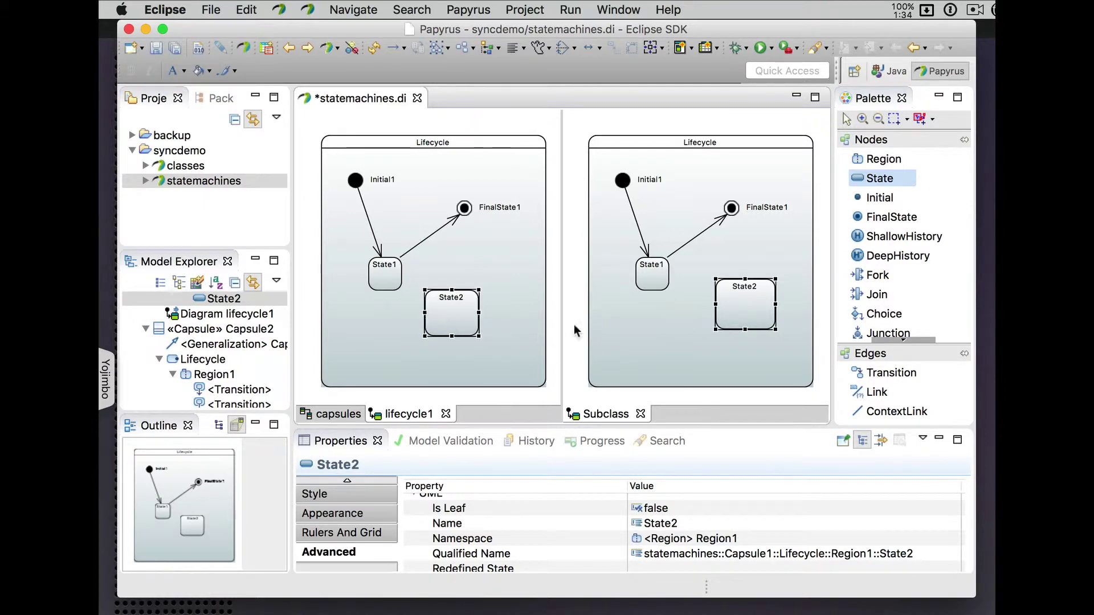
left_click(732, 307)
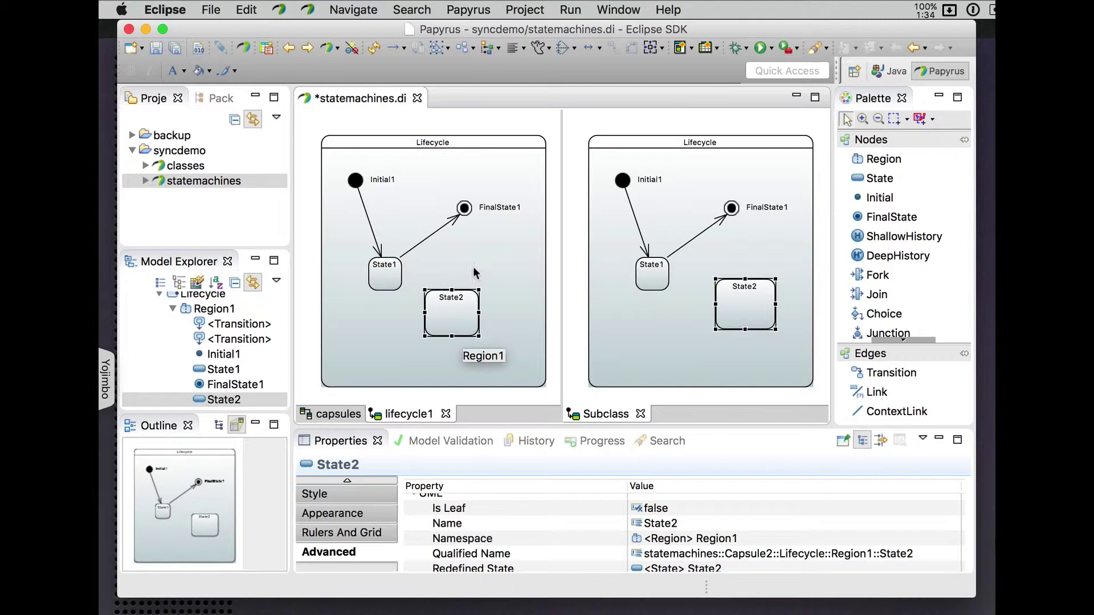
Rename State1 in the lifecycle1 diagram to "one" through its UML properties
left_click(389, 267)
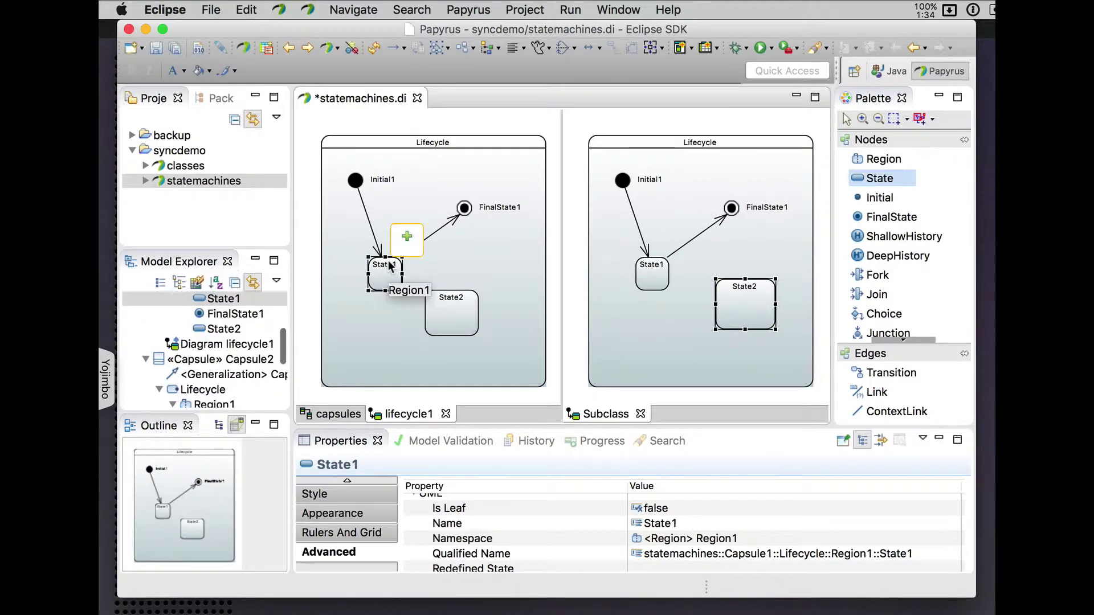
left_click(348, 481)
left_click(347, 481)
left_click(348, 482)
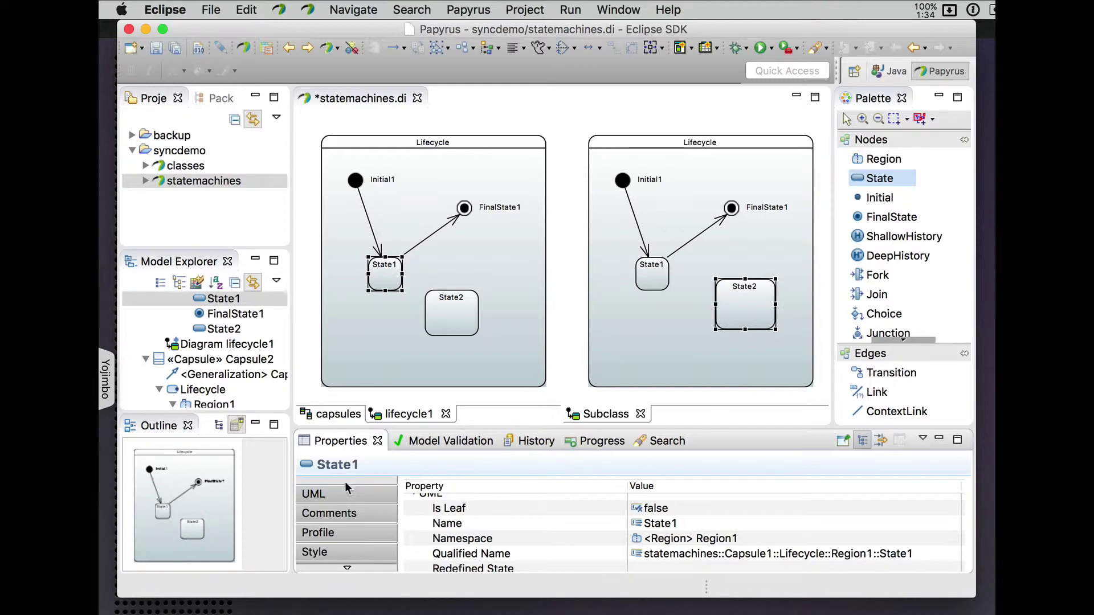
left_click(332, 494)
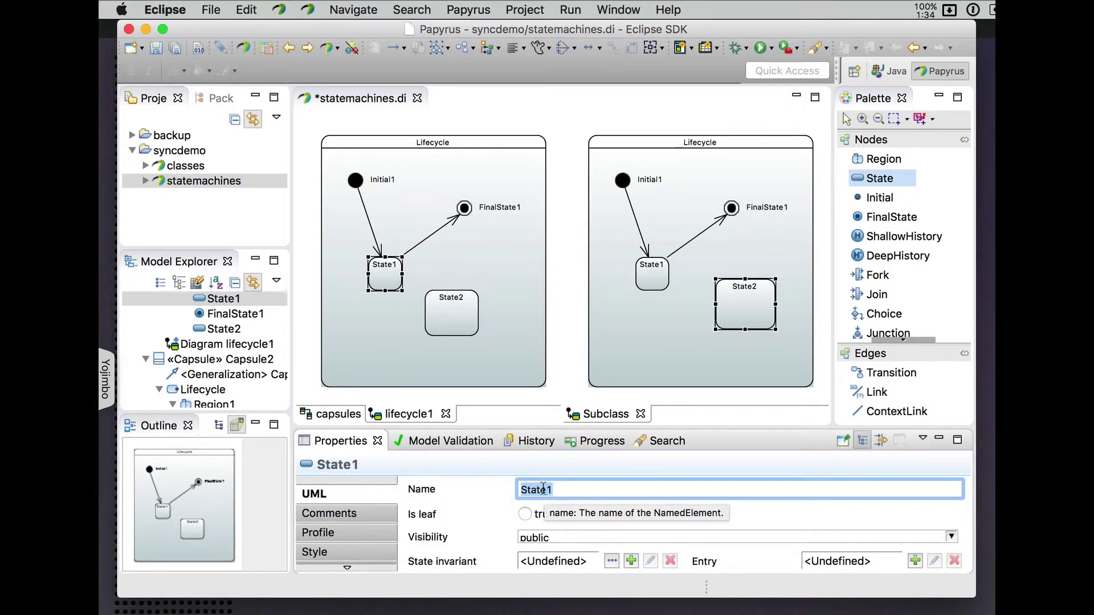
type("one")
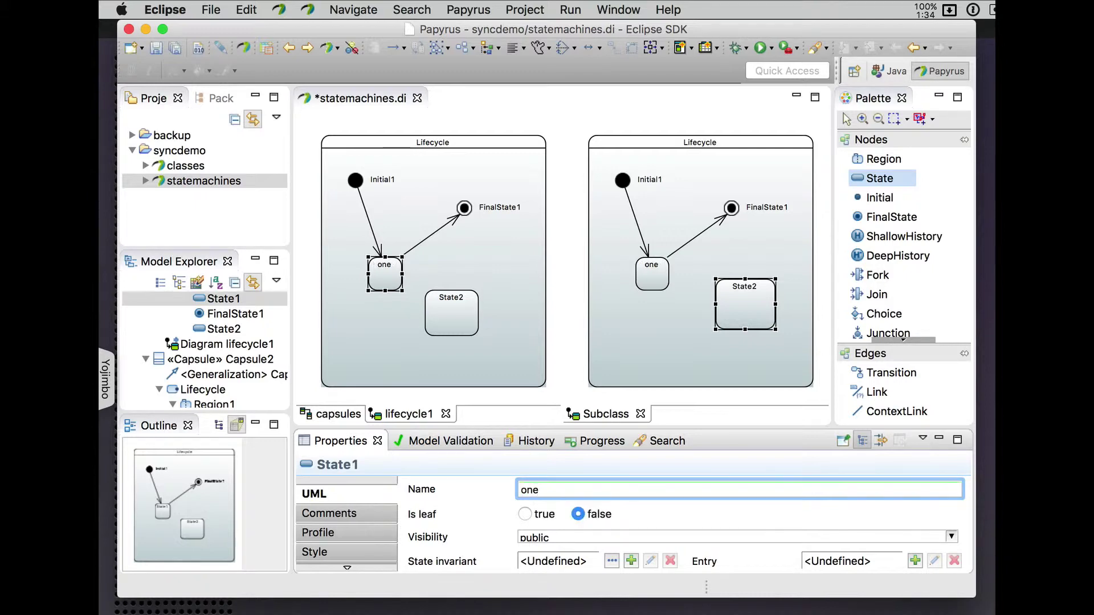
Rename the inherited state "one" in the Subclass diagram to "two"
left_click(647, 265)
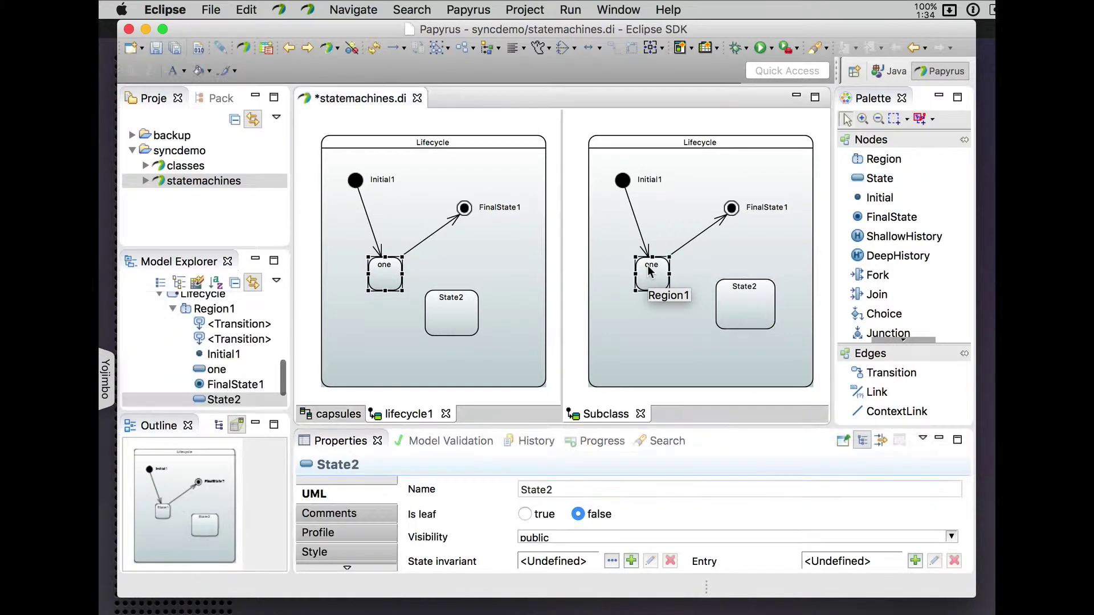
left_click(549, 491)
type("two")
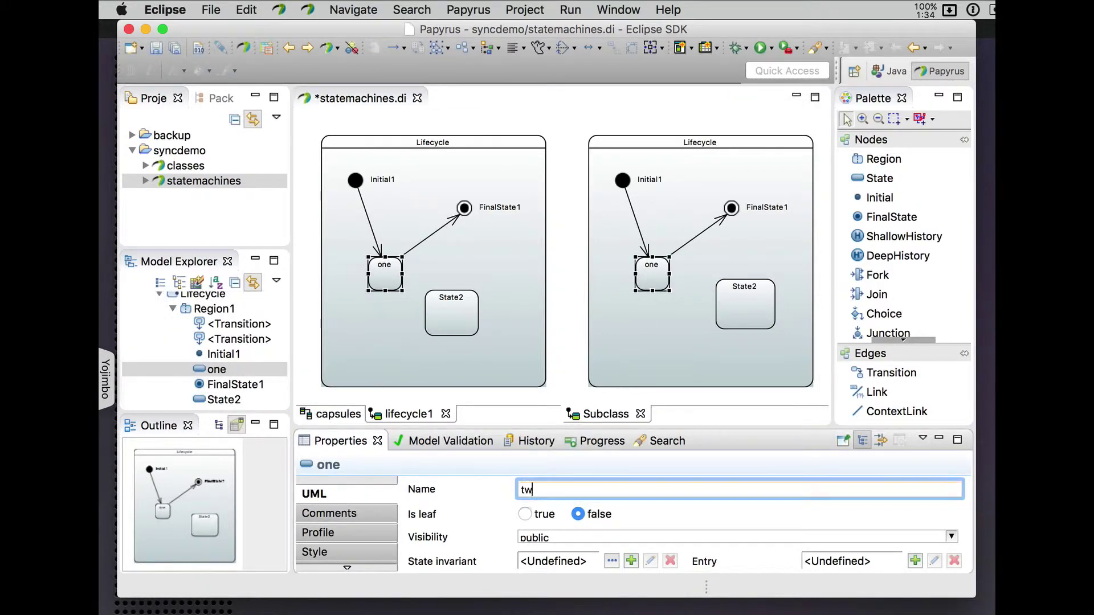
Rename state "one" in the lifecycle1 diagram to "bob" and save the model
left_click(383, 269)
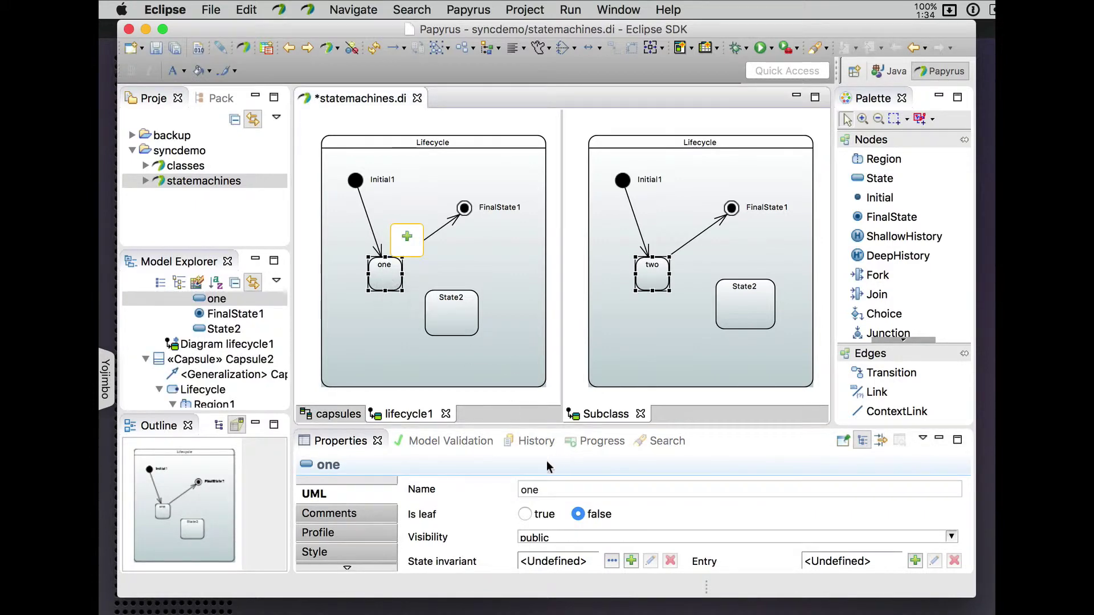
left_click(527, 489)
type("bob")
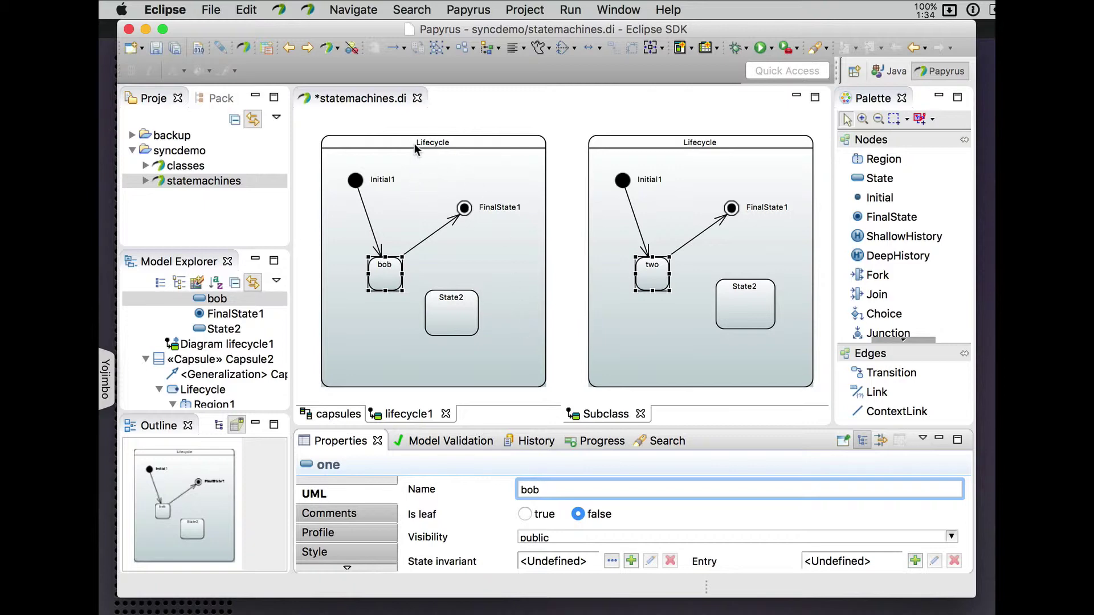
key("super+s")
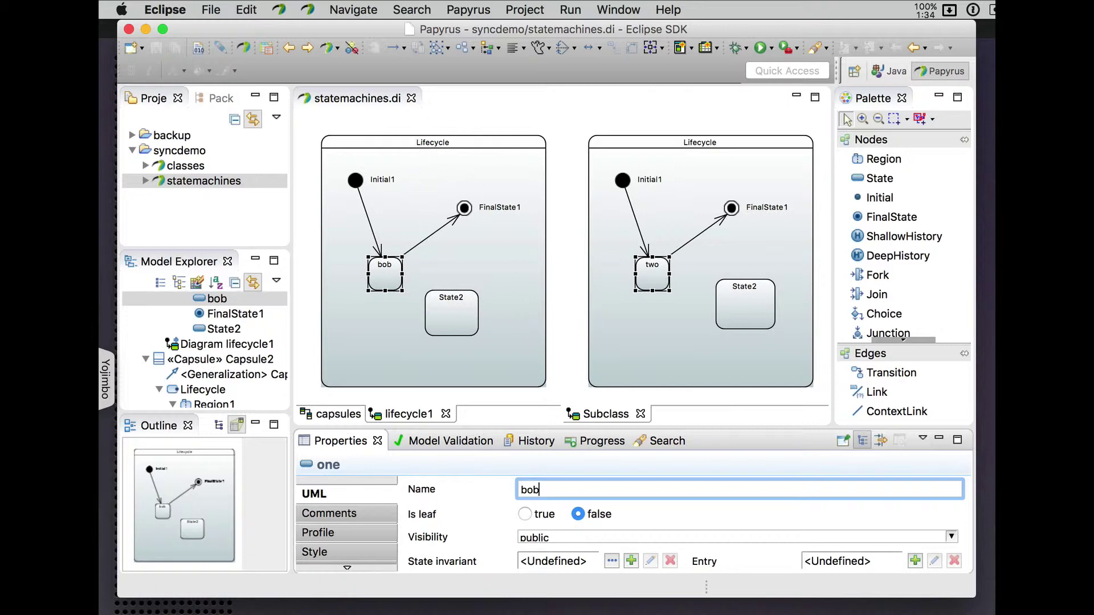
Close and reopen the statemachines model with the lifecycle1 diagram shown, and expand Capsule2 in the model tree
left_click(411, 98)
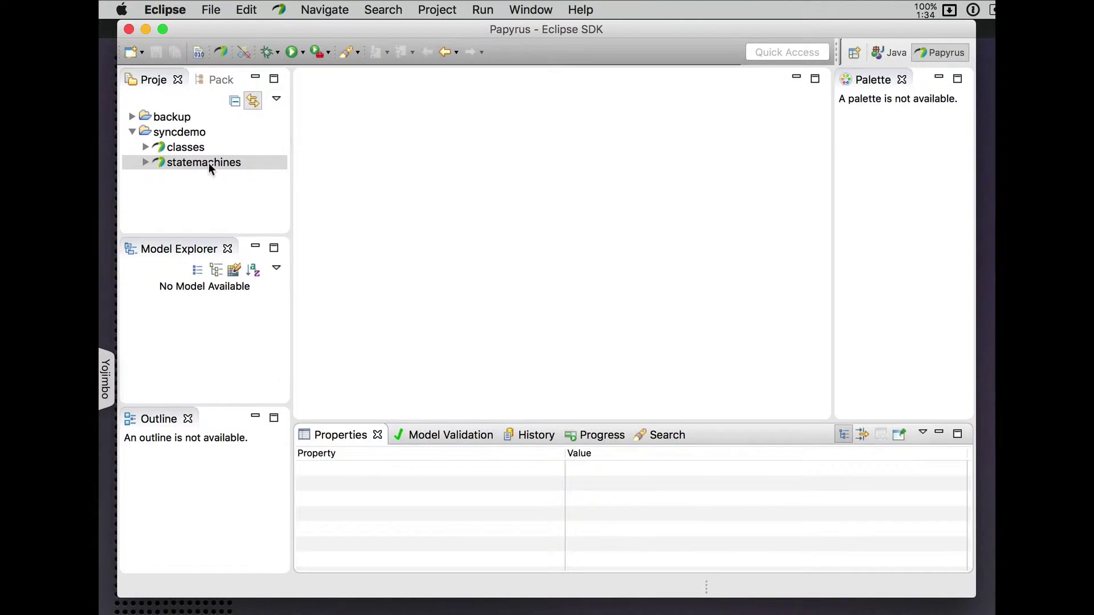
left_click(208, 162)
double_click(208, 162)
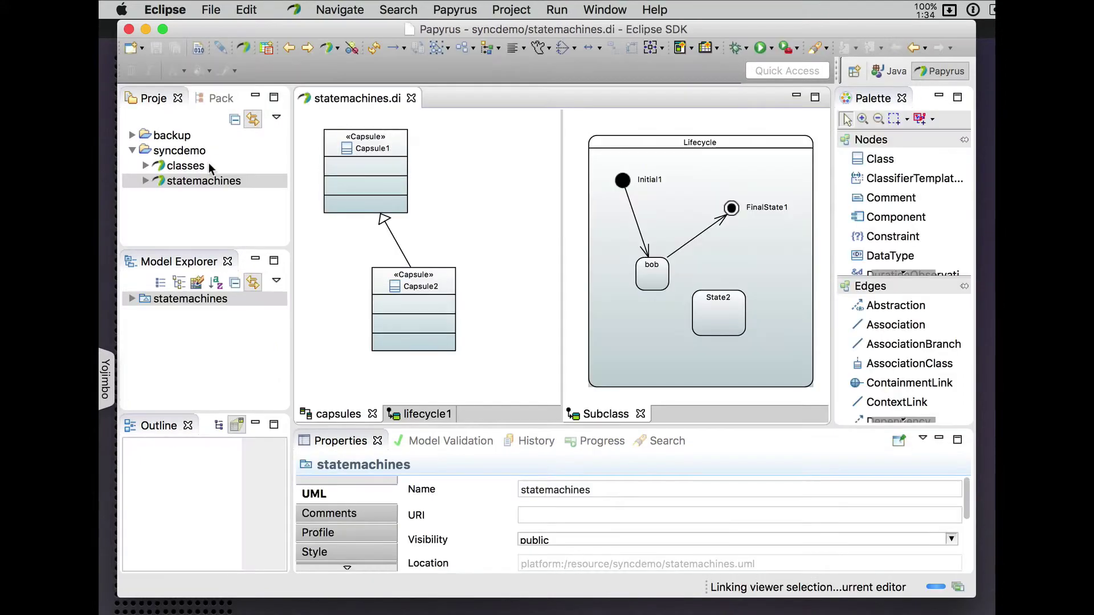
left_click(430, 413)
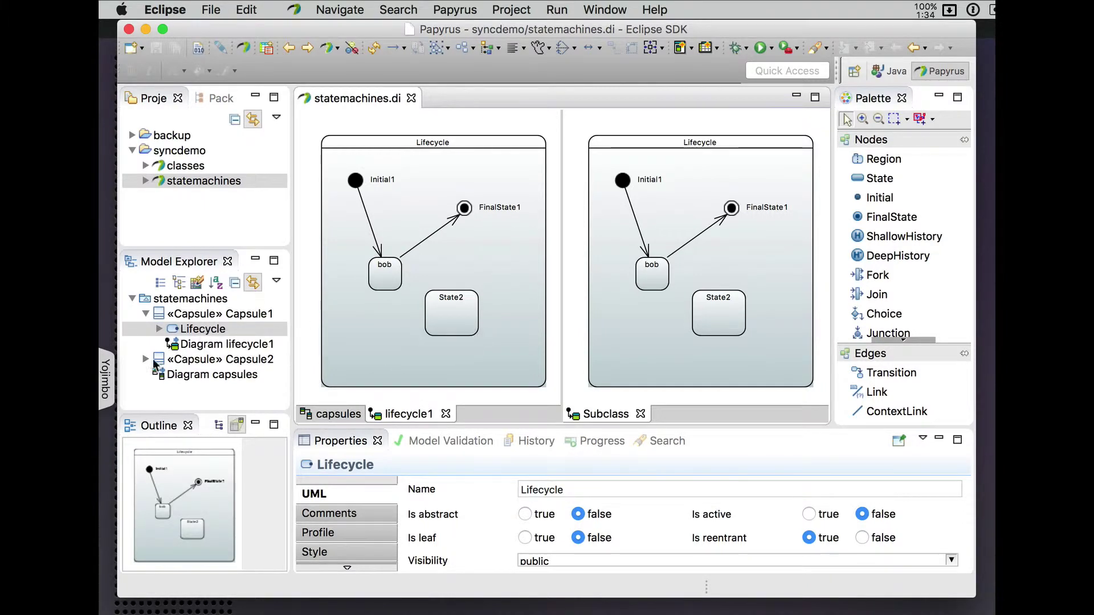
left_click(170, 361)
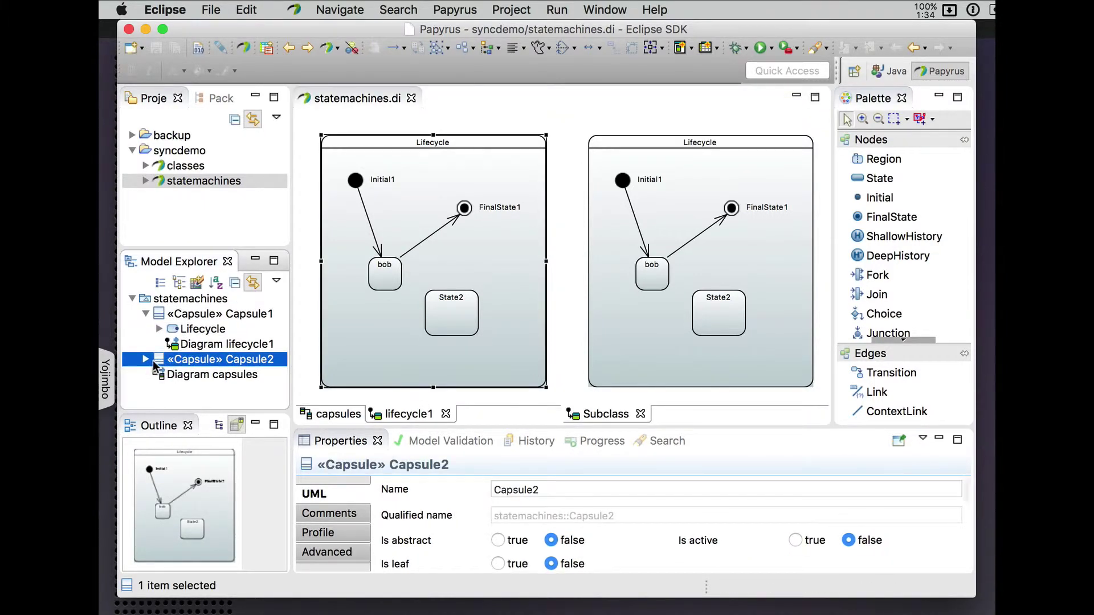
left_click(147, 360)
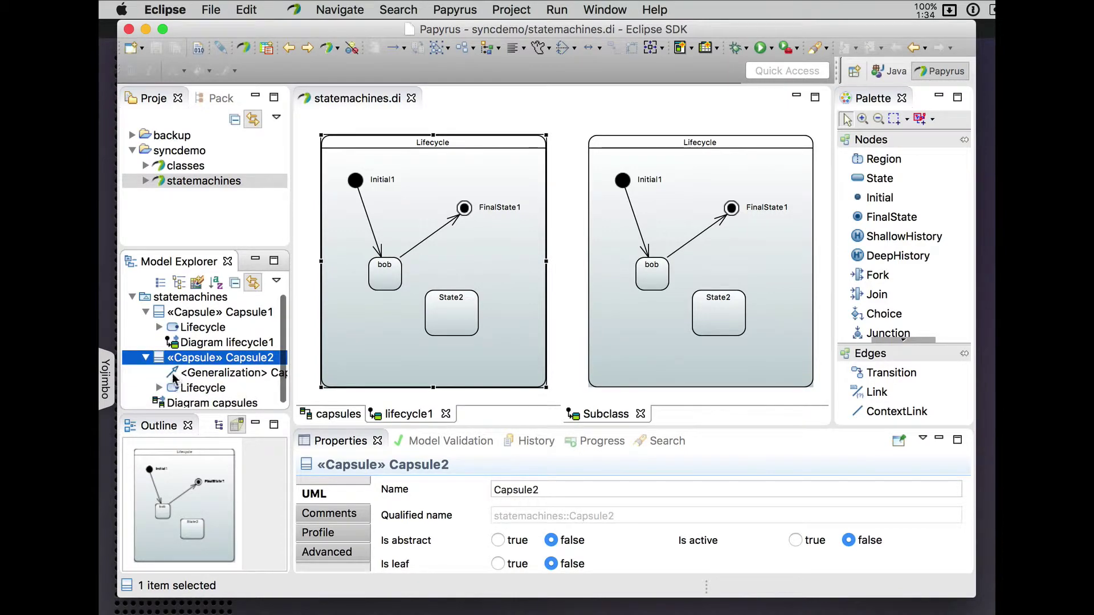
Shift State2 slightly down and to the right in the lifecycle1 diagram and select State2 in the Subclass diagram
mouse_move(446, 303)
left_mouse_down()
mouse_move(443, 352)
mouse_move(446, 316)
left_mouse_up()
left_click_drag(713, 311, 731, 311)
Rename state "bob" in the lifecycle1 diagram to "one"
left_click(391, 273)
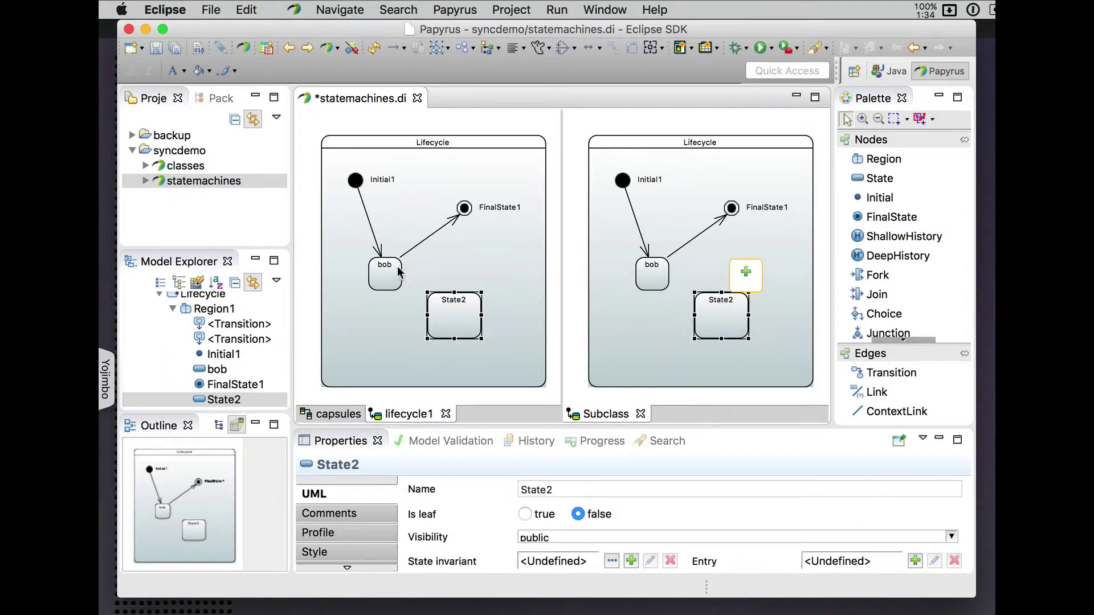
double_click(530, 489)
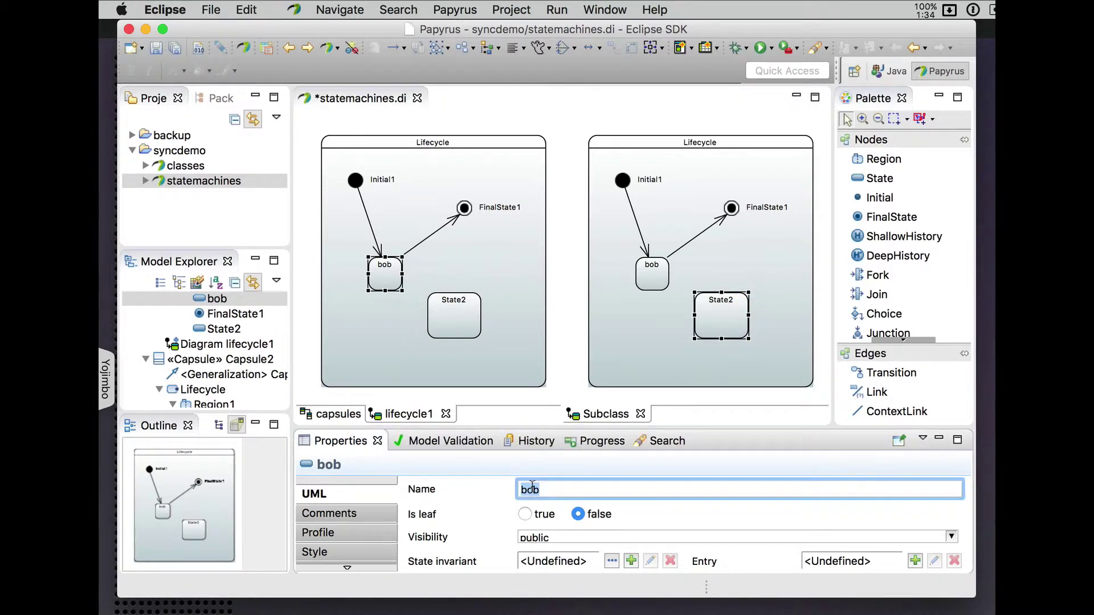
type("one")
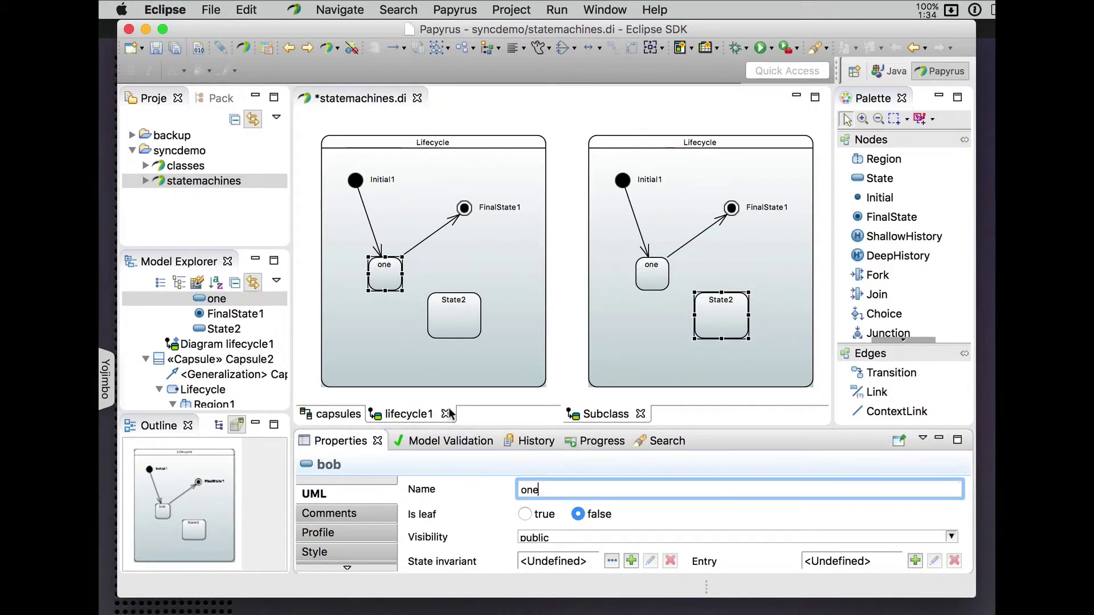
Save the model and move State2 slightly to the right in the lifecycle1 diagram
left_click(382, 88)
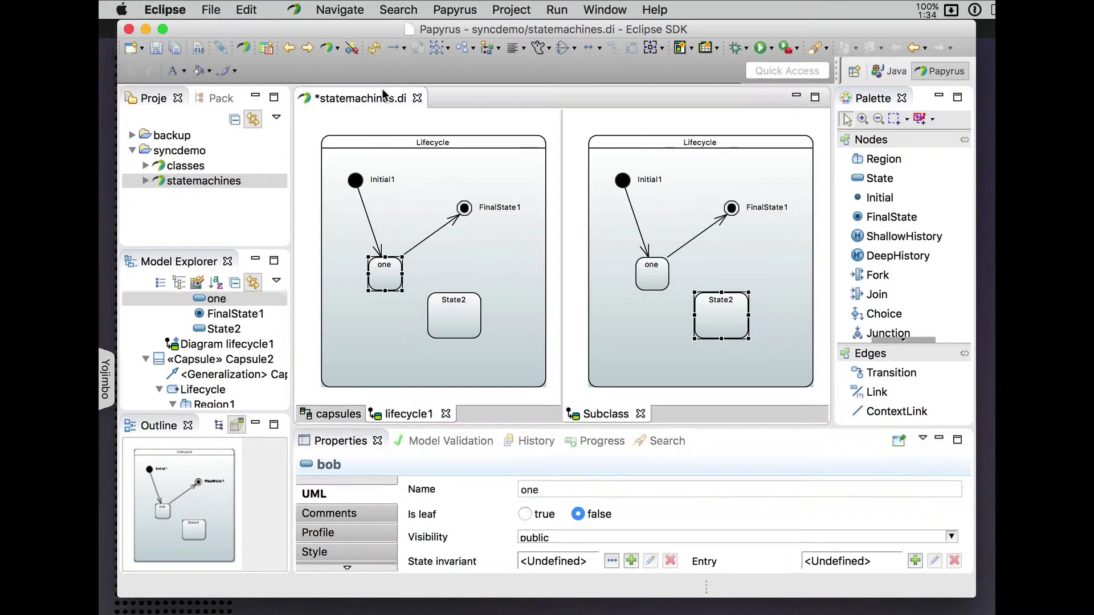
key("super+s")
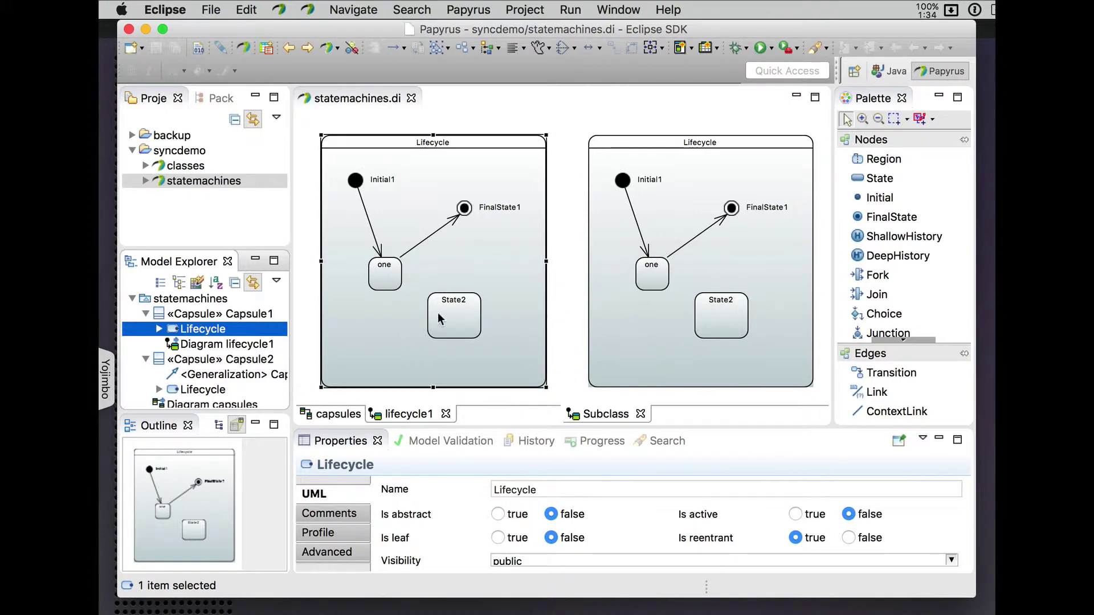
mouse_move(443, 315)
left_mouse_down()
mouse_move(450, 329)
mouse_move(459, 322)
left_mouse_up()
Rename state "one" in the lifecycle1 diagram to "two"
left_click(391, 274)
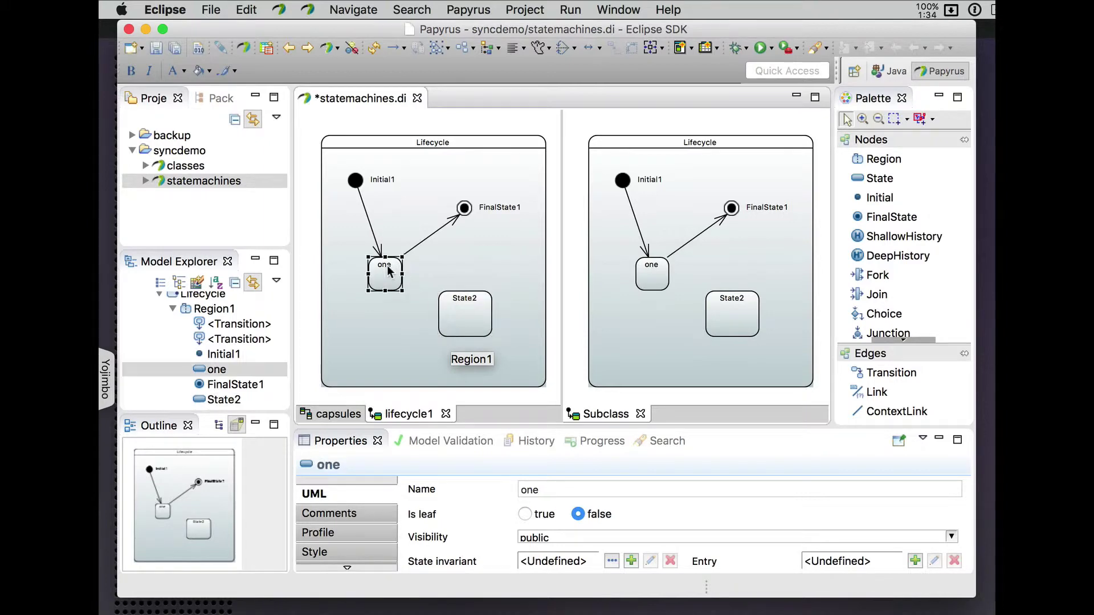
double_click(537, 490)
type("two")
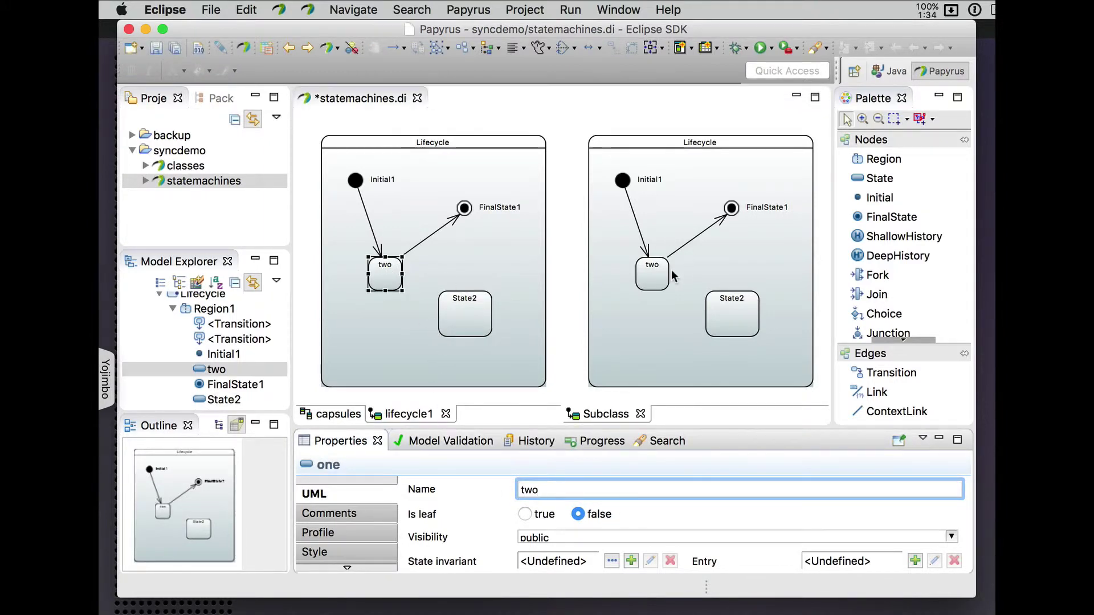
Enlarge State2 in the Subclass diagram down and to the right, and place an Initial pseudostate inside it
left_click(735, 310)
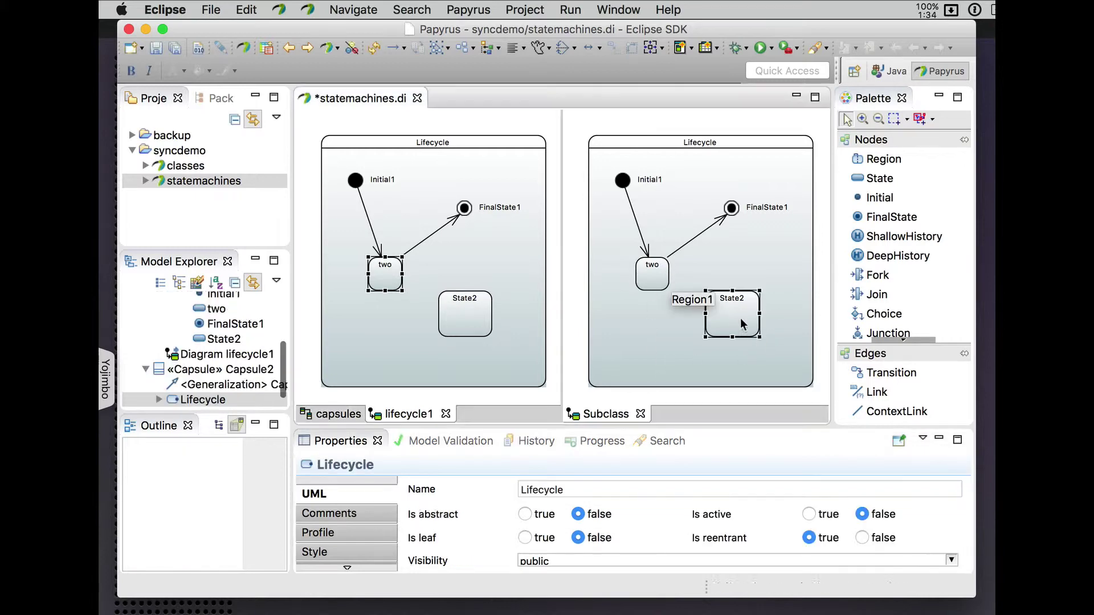
left_click_drag(759, 337, 794, 375)
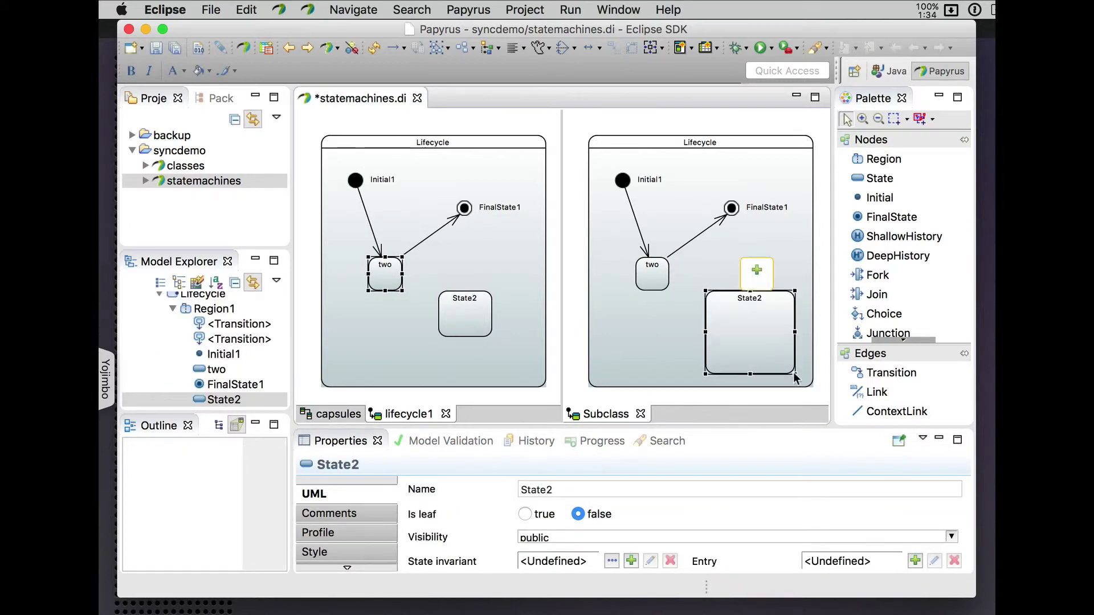
left_click(865, 198)
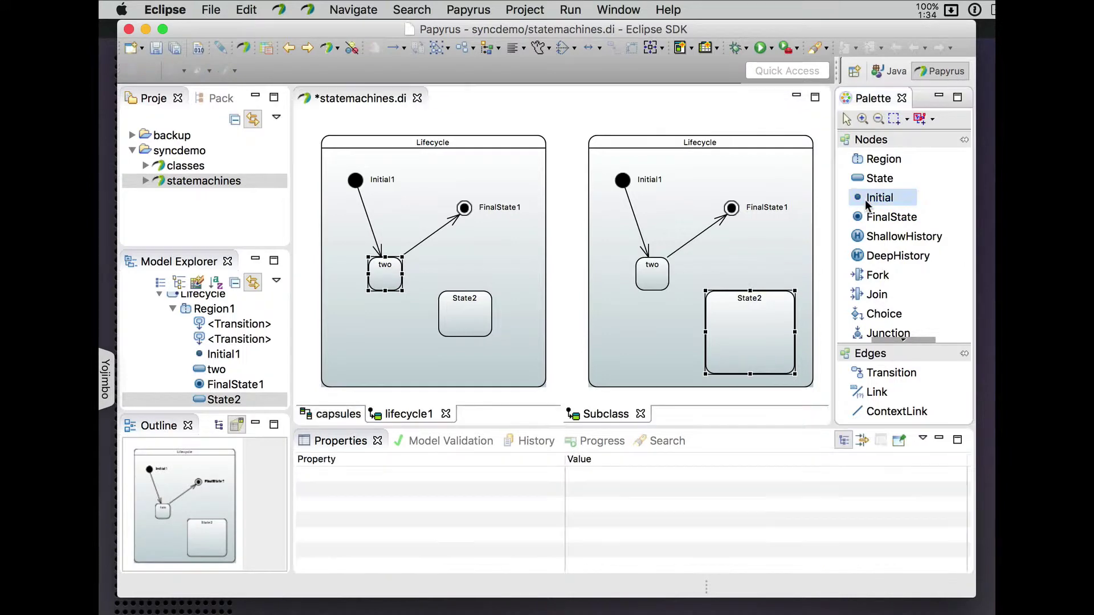
left_click(726, 317)
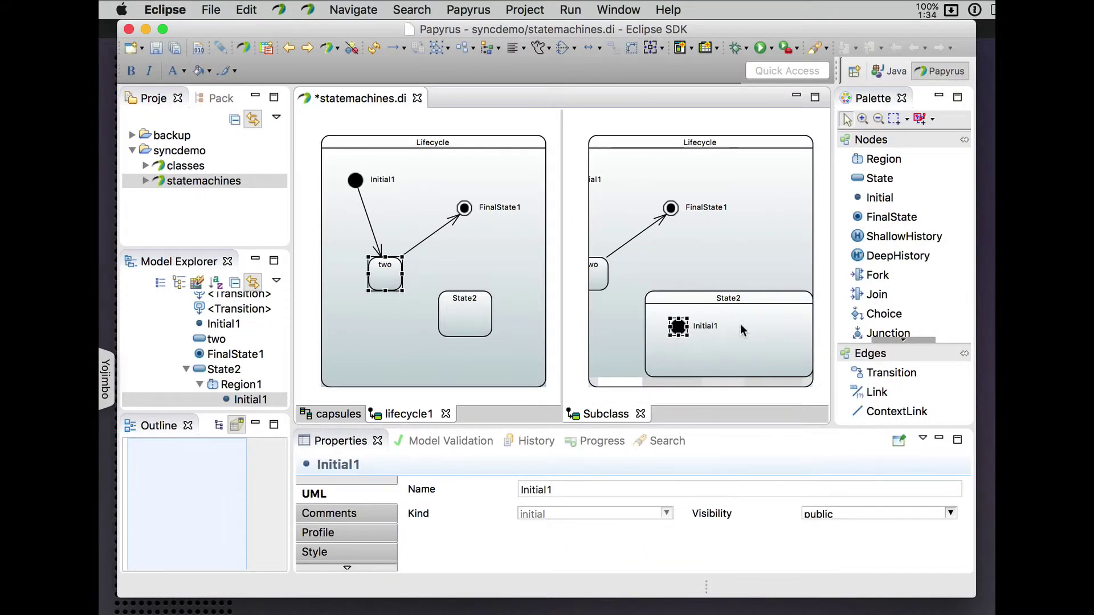
Narrow State2 in the Subclass diagram and shift State2 slightly down in the lifecycle1 diagram
left_click(796, 317)
left_click(795, 301)
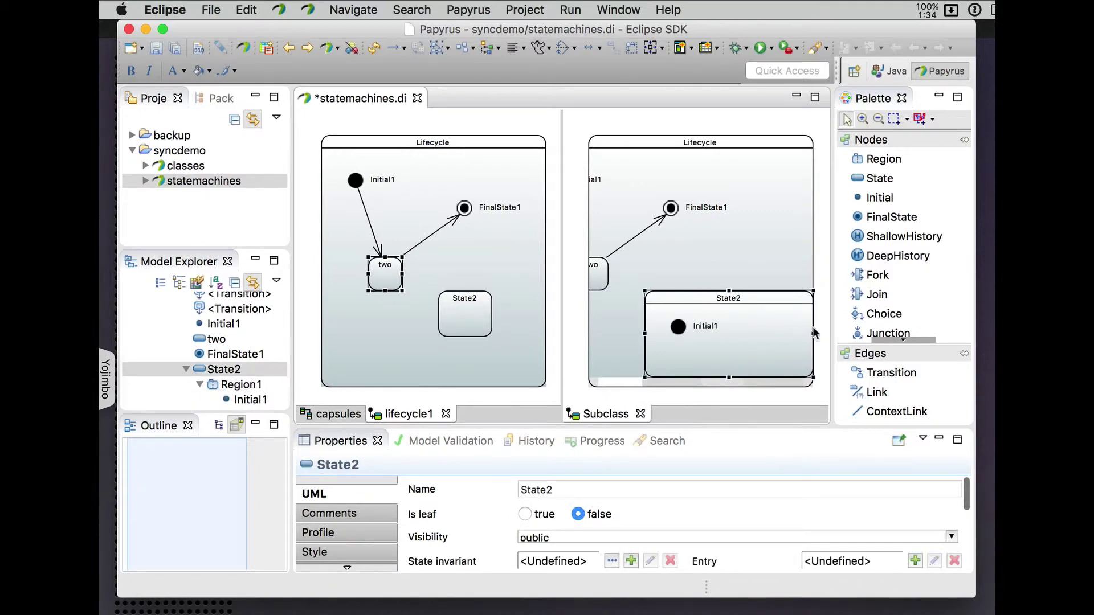
left_click_drag(816, 335, 790, 337)
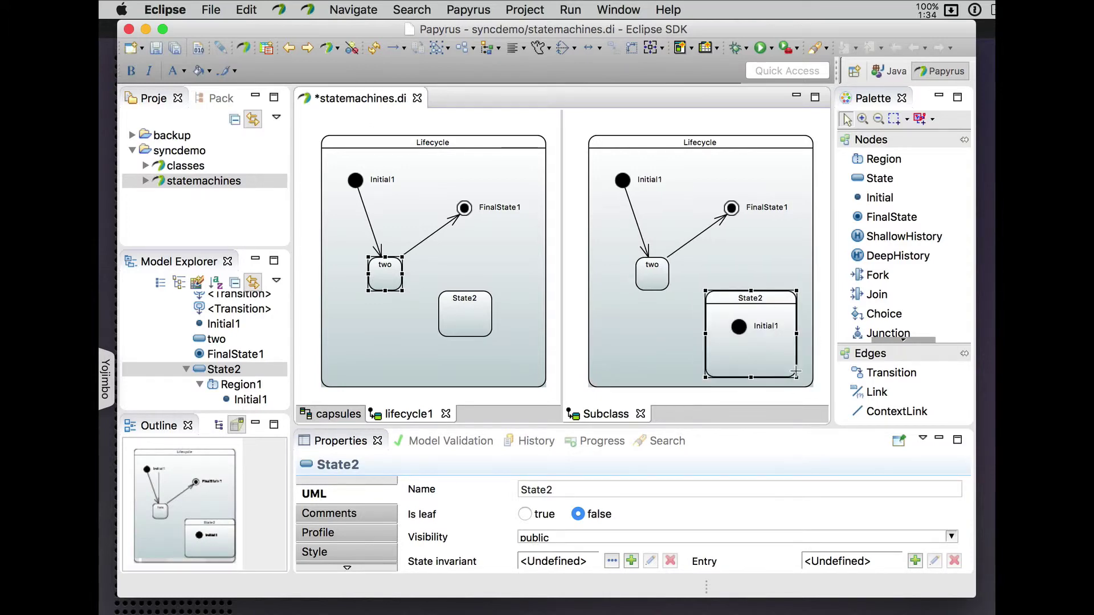
left_click_drag(466, 305, 463, 327)
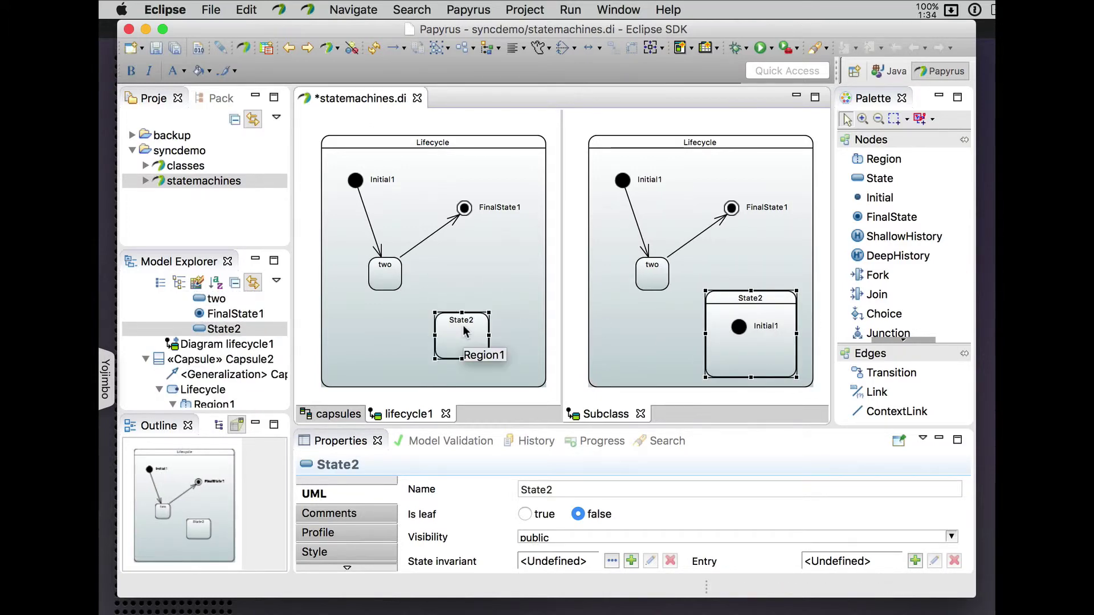
Rename the inherited state "two" in the Subclass diagram to "bob"
left_click(653, 269)
double_click(530, 491)
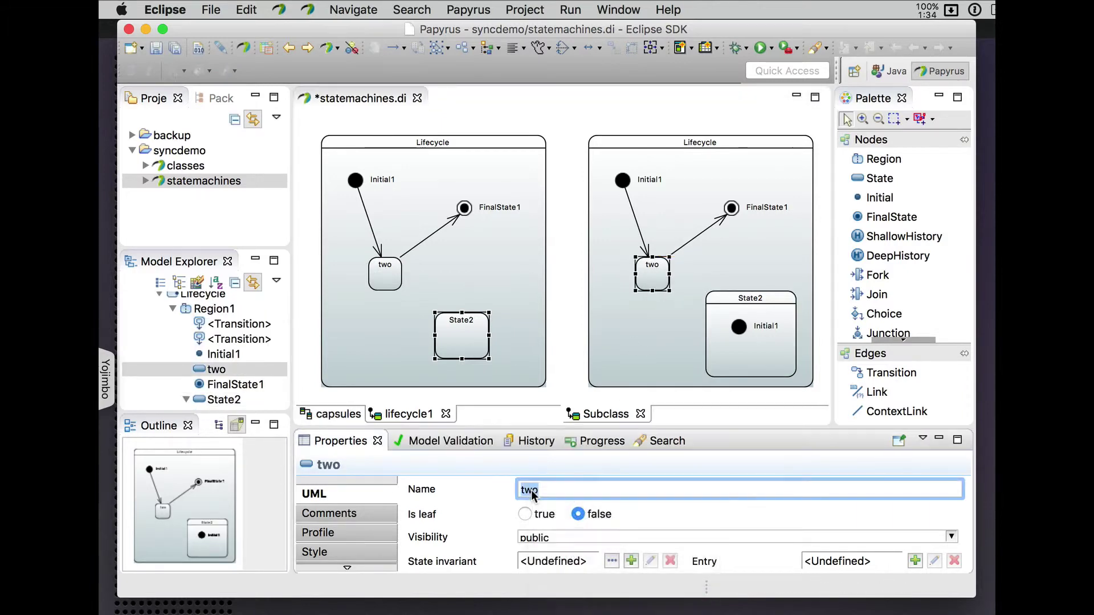
type("bob")
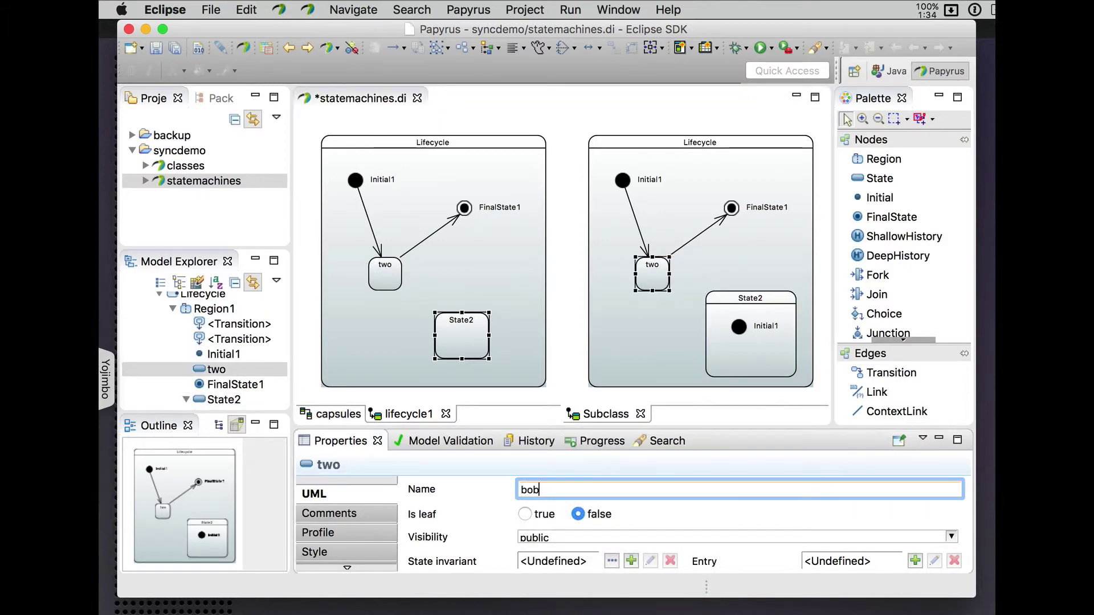
key("Return")
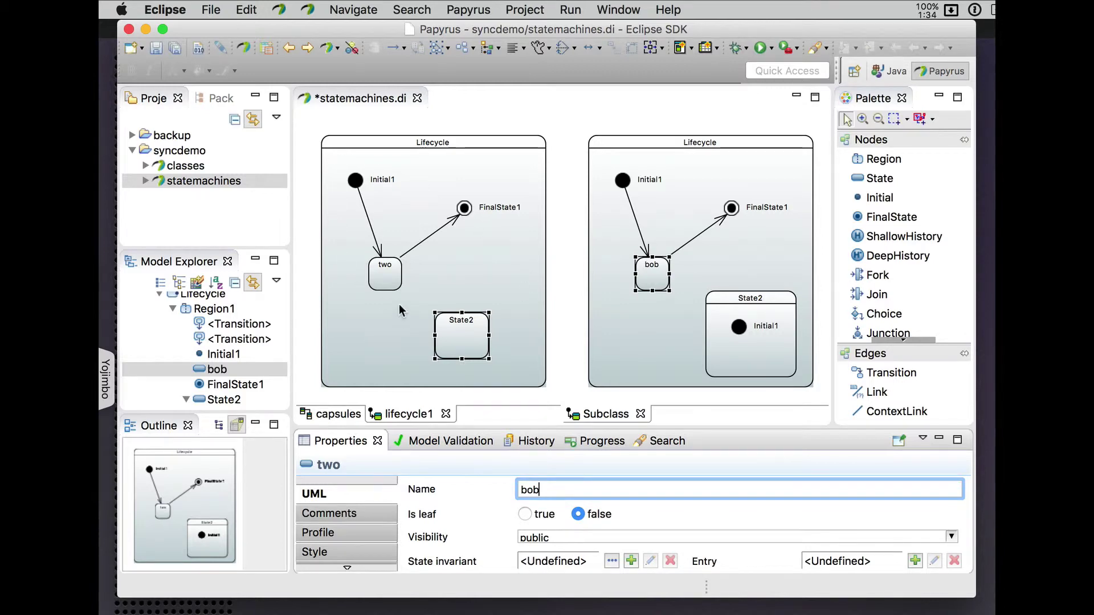
Rename state "two" in the lifecycle1 diagram to "one"
left_click(392, 273)
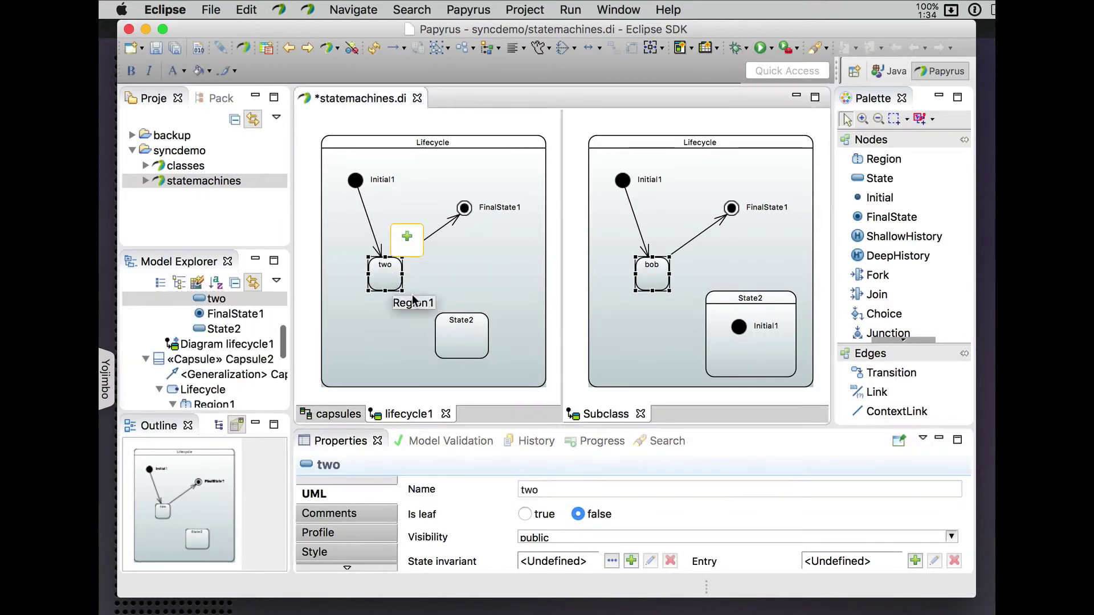
double_click(535, 491)
type("one")
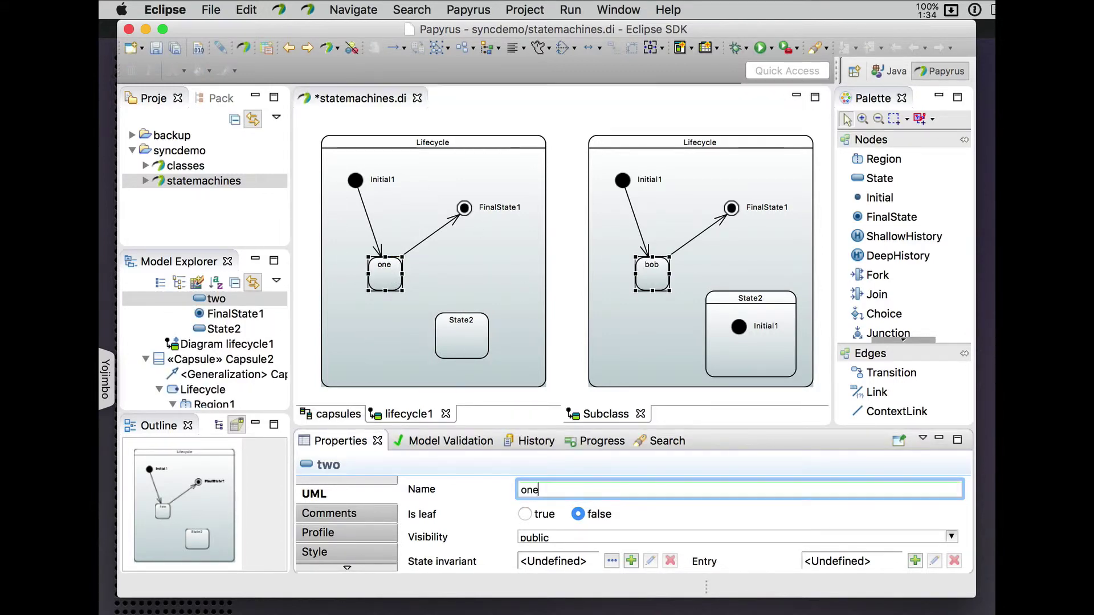
key("Return")
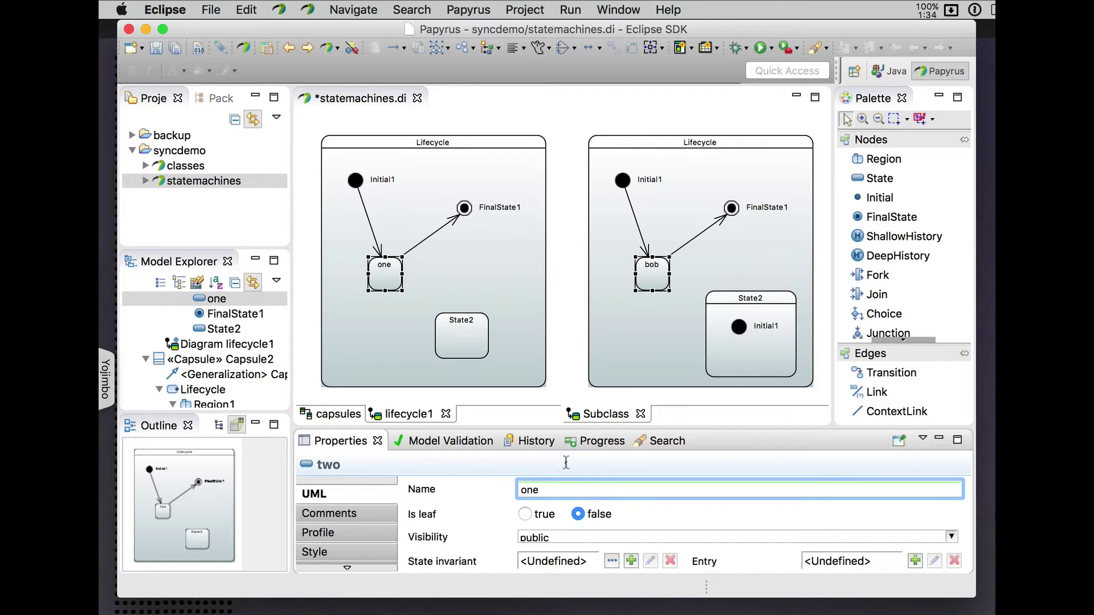
Reconnect the source of the Subclass transition into FinalState1 from bob to State2, and view the transition's advanced properties
left_click(695, 236)
left_click_drag(670, 254, 739, 305)
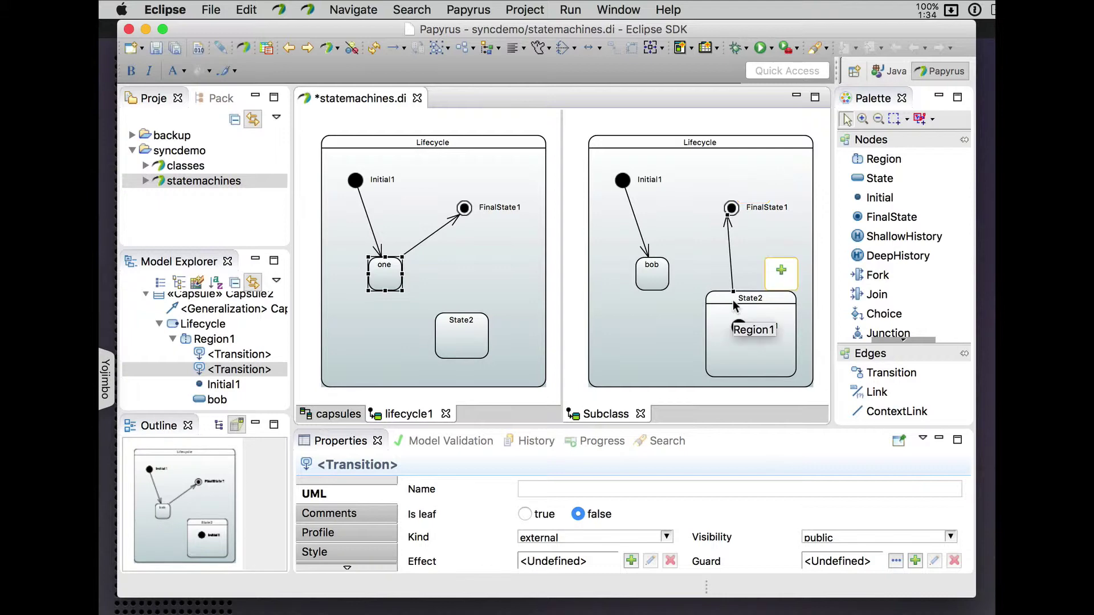
left_click(347, 567)
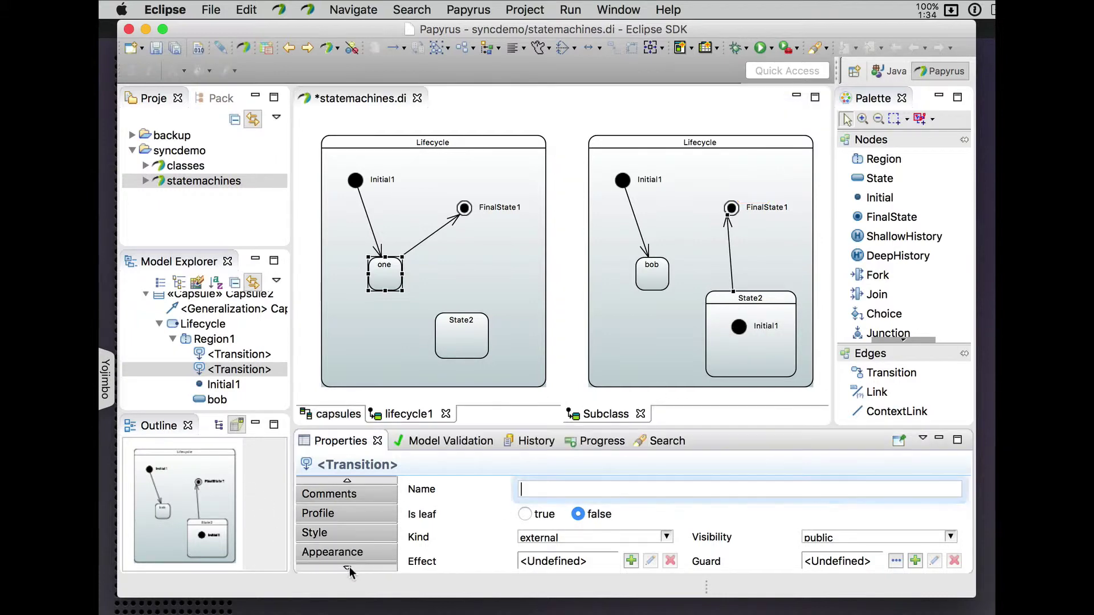
left_click(348, 568)
left_click(347, 567)
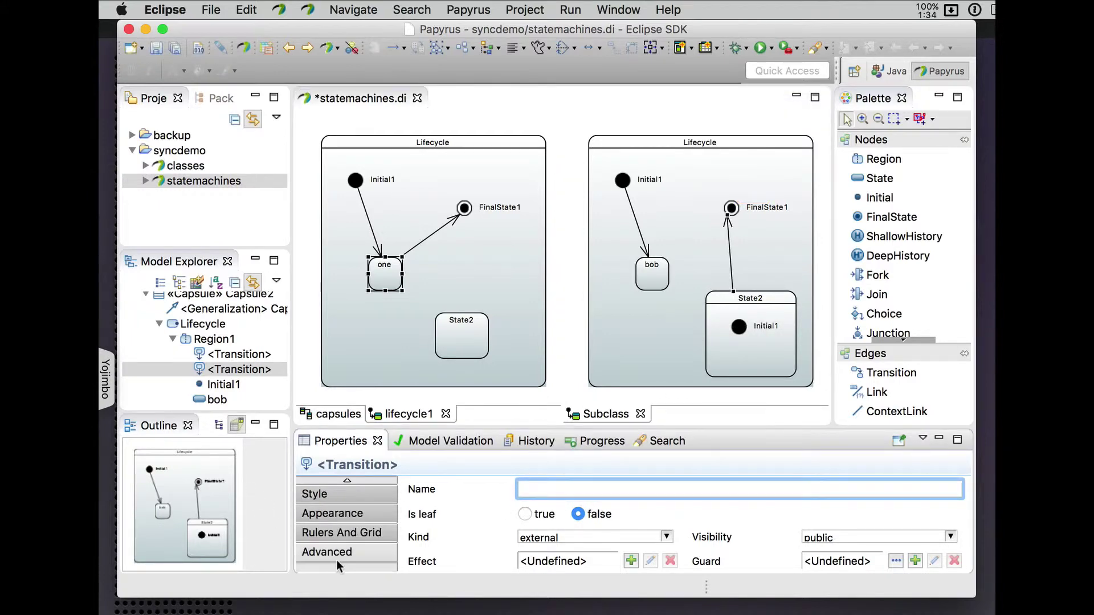
left_click(333, 552)
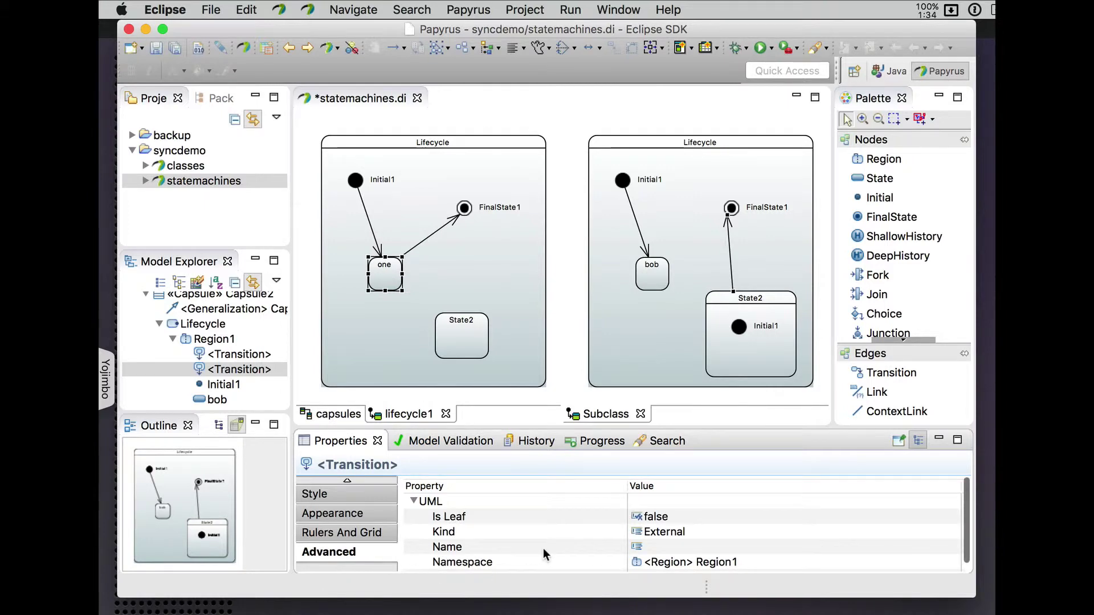
scroll(542, 548, "down", 5)
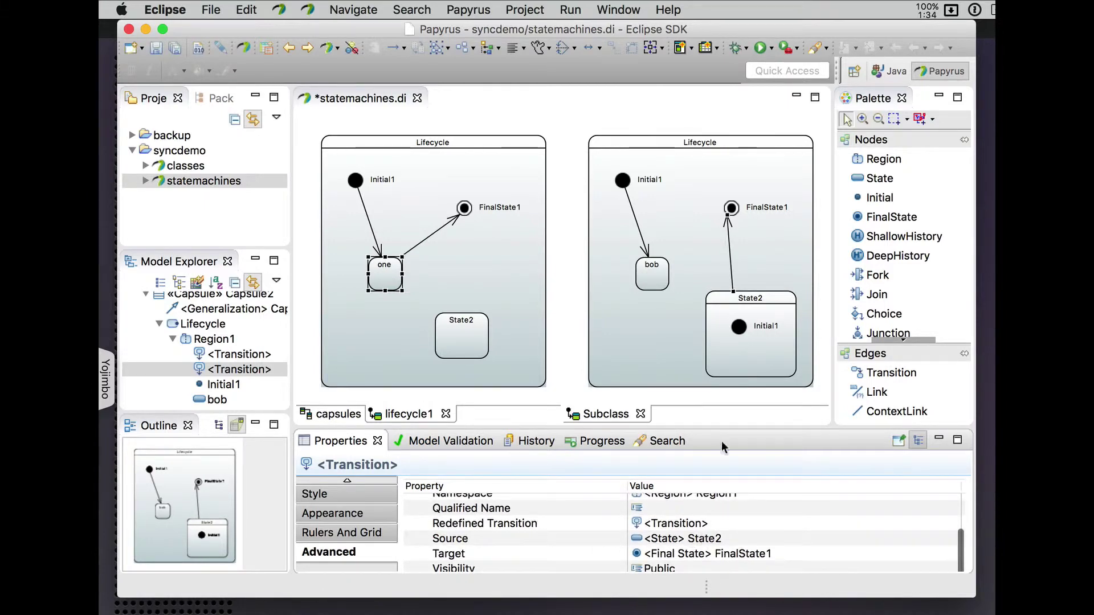
Examine the redefined transition and source properties of the lifecycle1 transition from state "one" to FinalState1
left_click(419, 245)
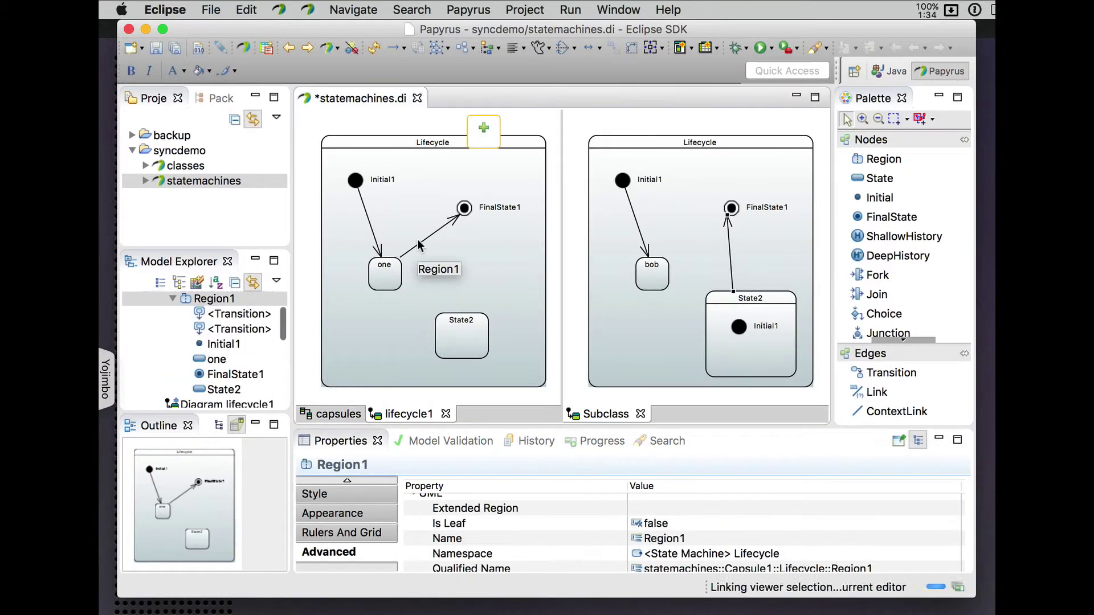
left_click(413, 248)
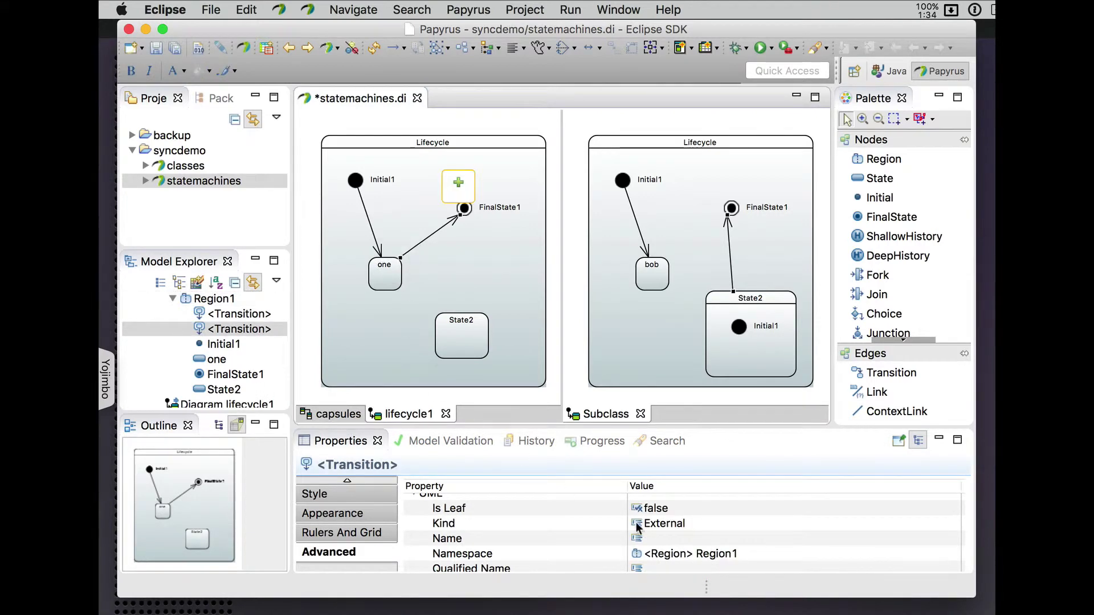
scroll(661, 535, "down", 5)
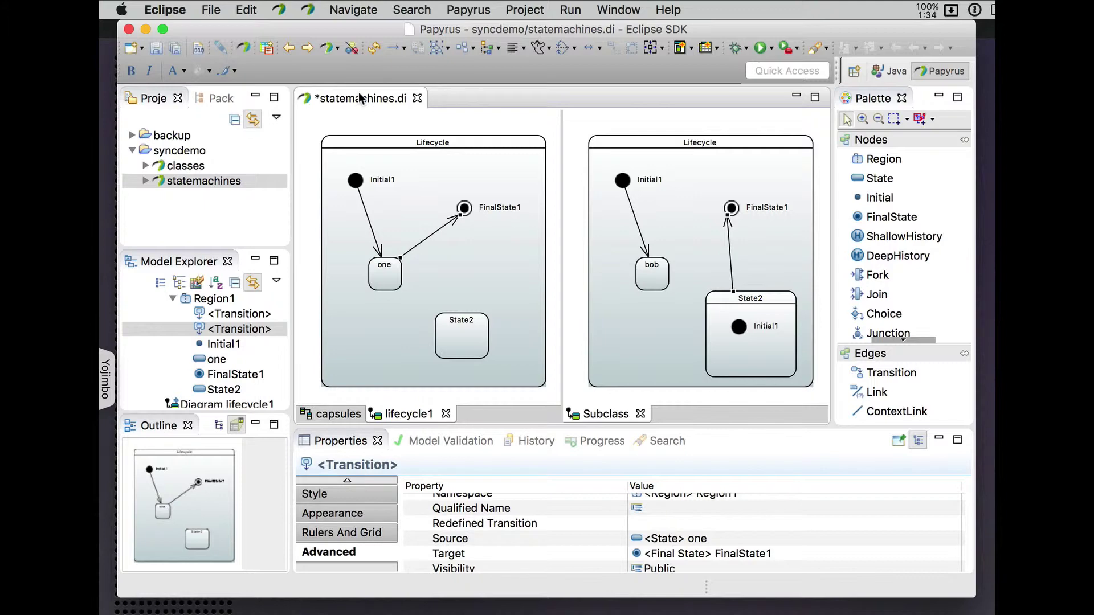
Save, close and reopen the statemachines model with the lifecycle1 diagram shown beside Subclass
mouse_move(415, 236)
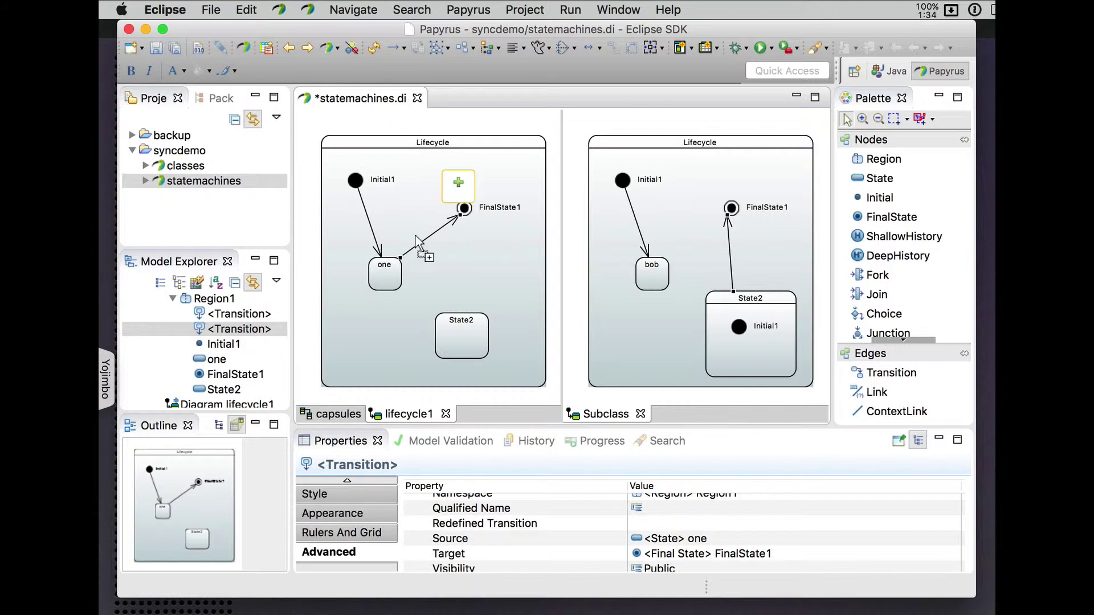
key("super+s")
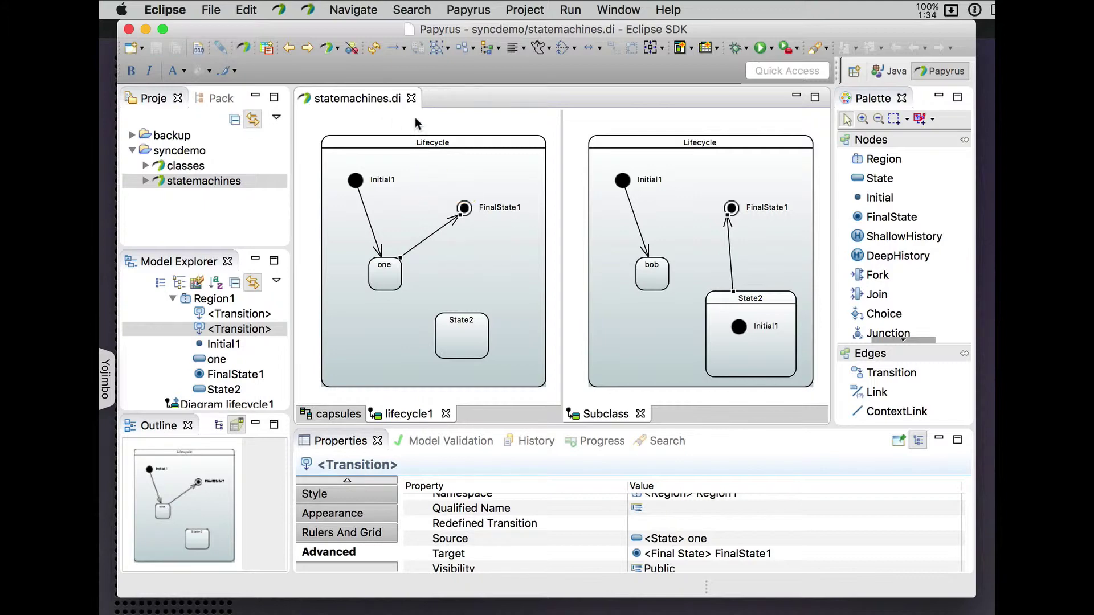
left_click(410, 98)
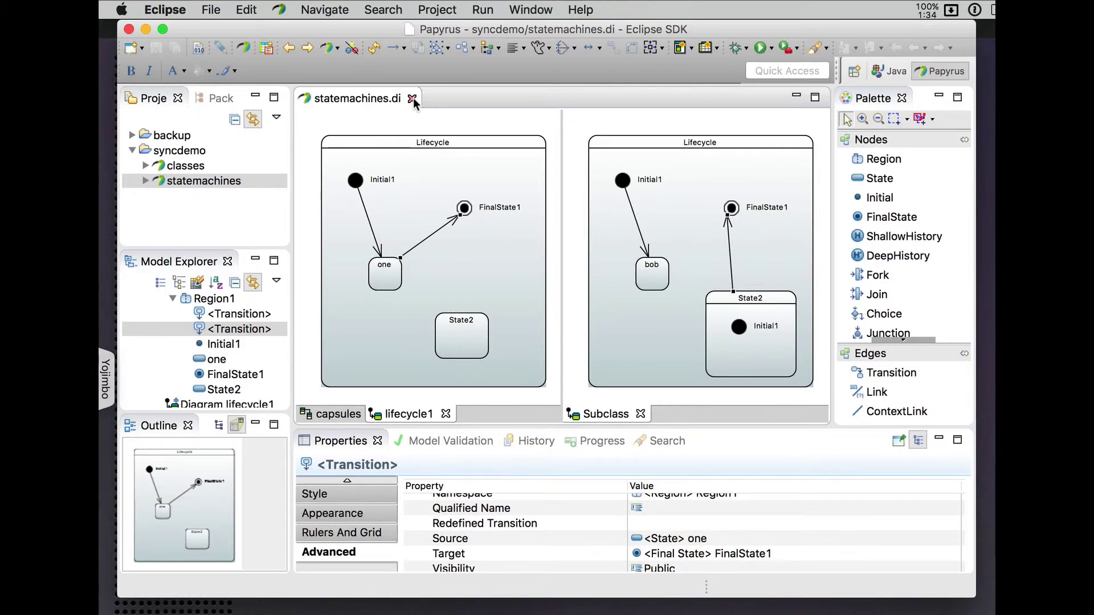
left_click(191, 163)
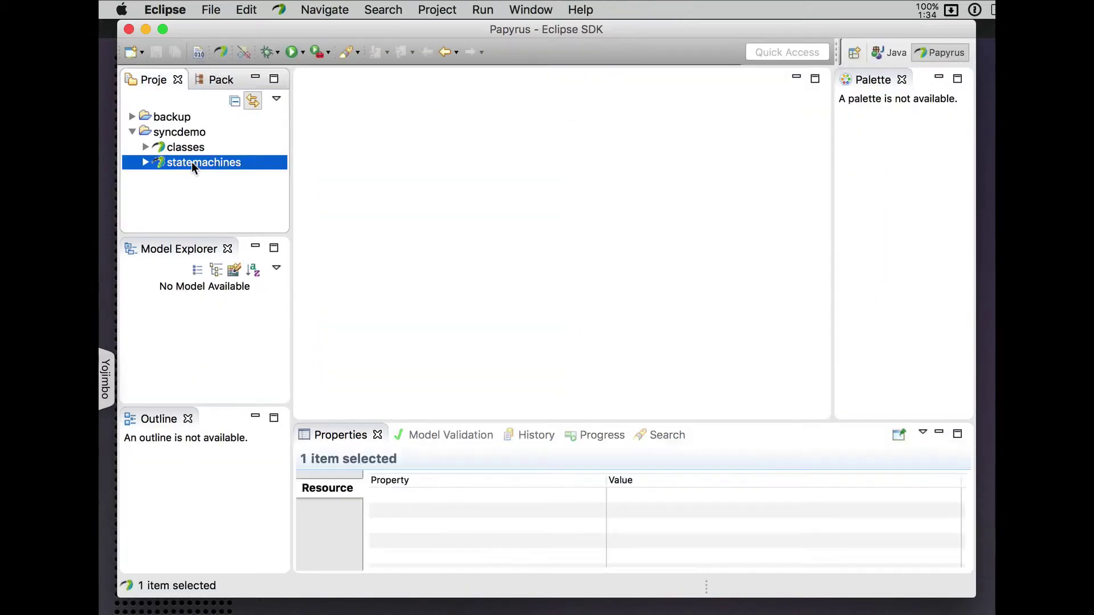
double_click(194, 163)
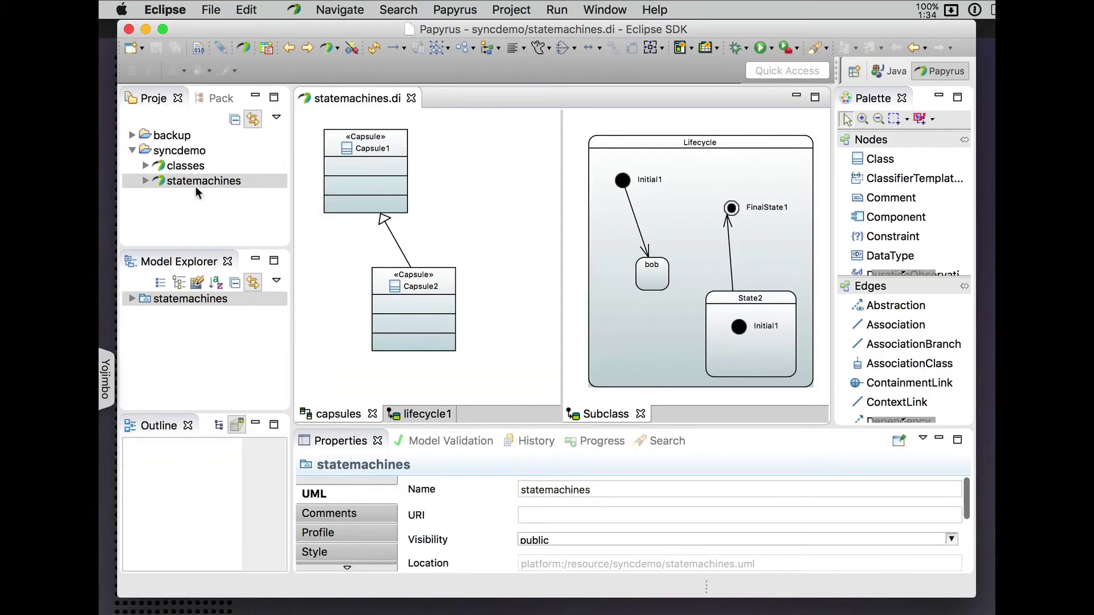
left_click(425, 414)
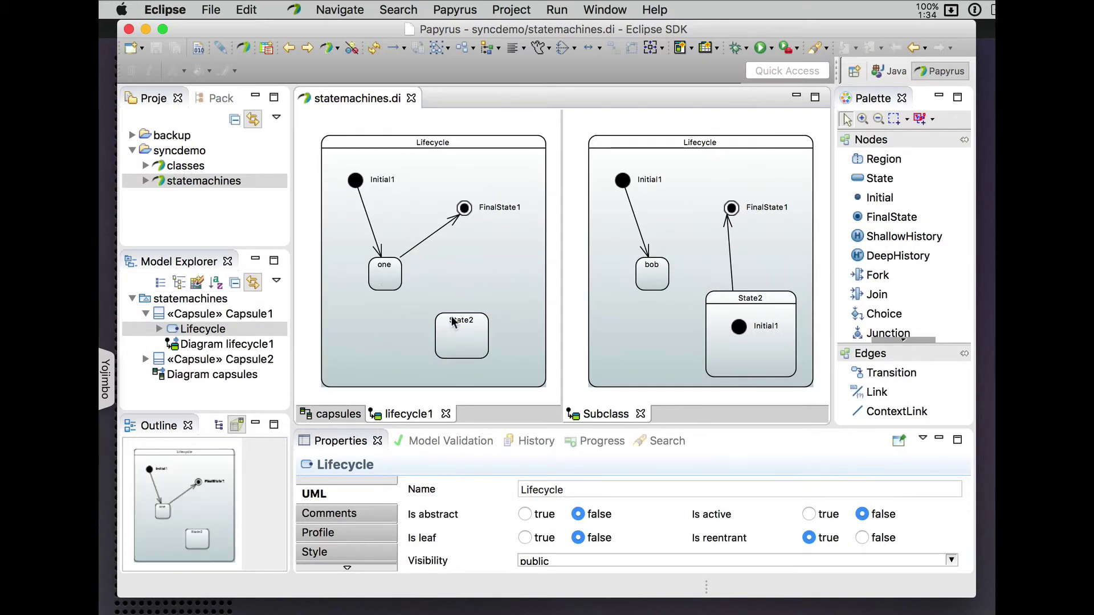
Check the redefined transition, source and target in the advanced properties of the Subclass transition from State2 to FinalState1
left_click(729, 257)
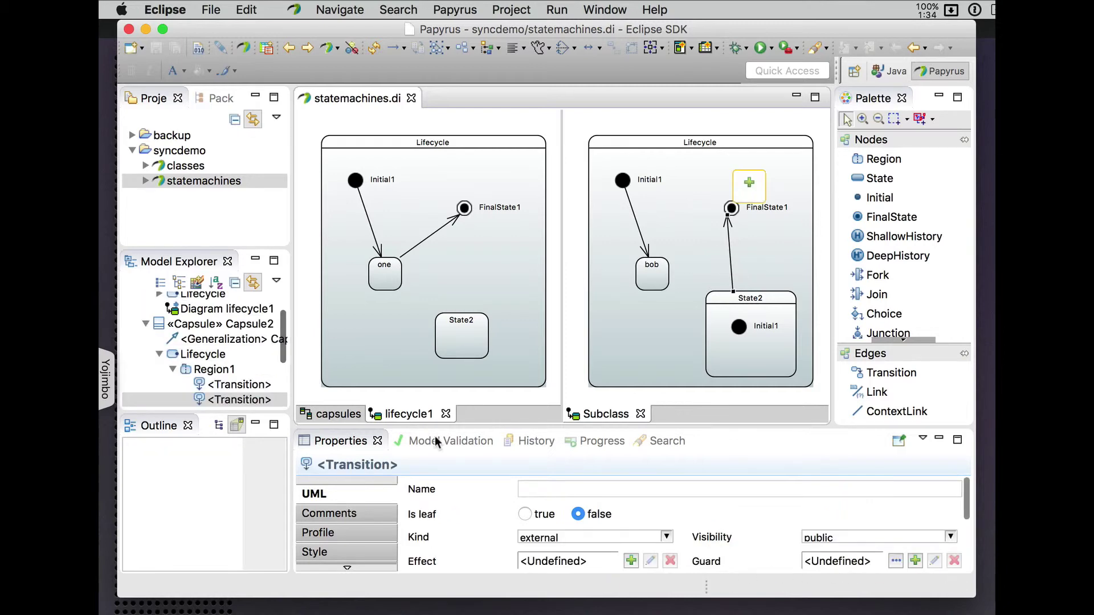
left_click(344, 567)
left_click(343, 567)
left_click(343, 566)
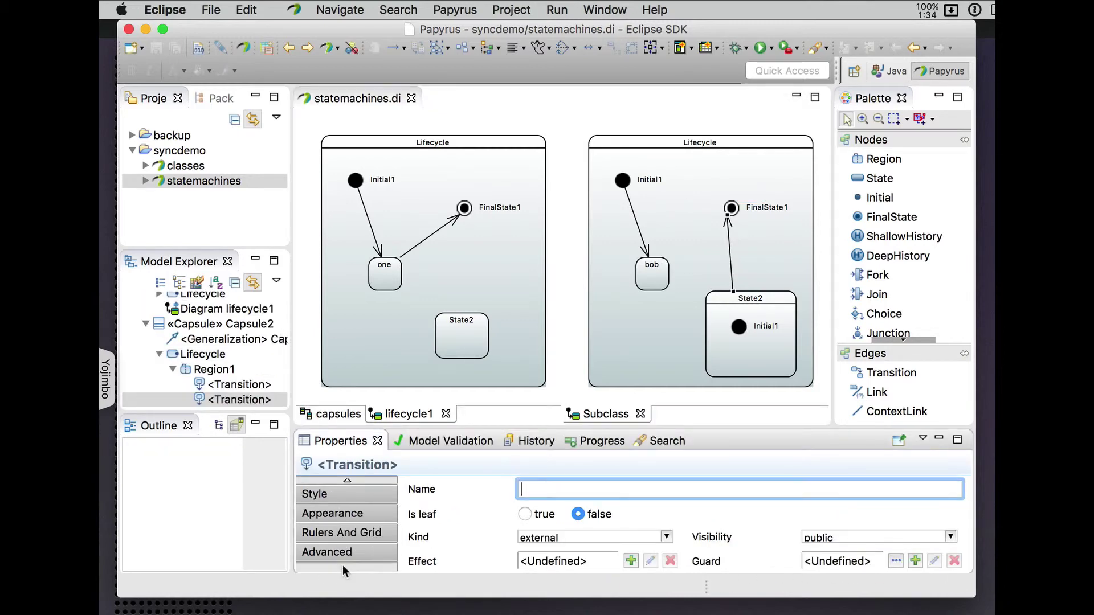
left_click(336, 550)
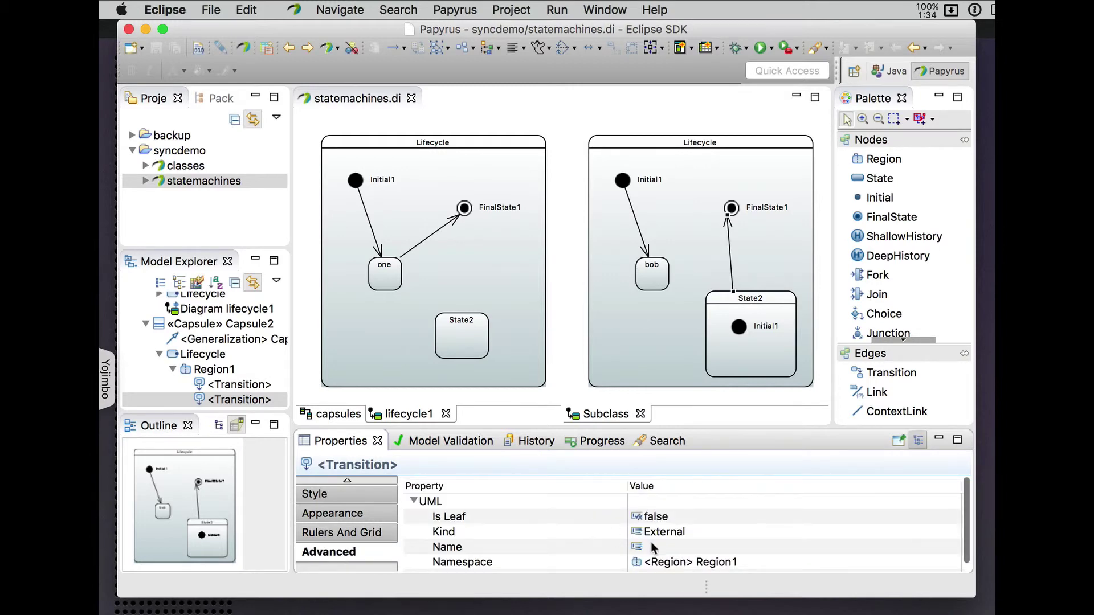
scroll(573, 549, "down", 3)
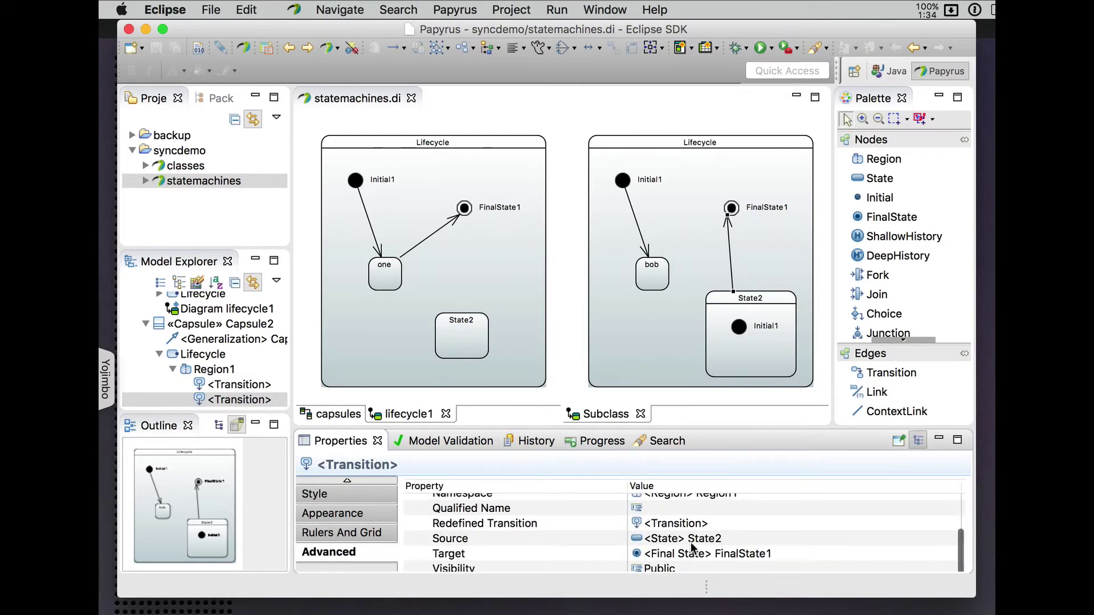
Check the redefined transition, source and target properties of the lifecycle1 transition from state "one" to FinalState1
left_click(408, 253)
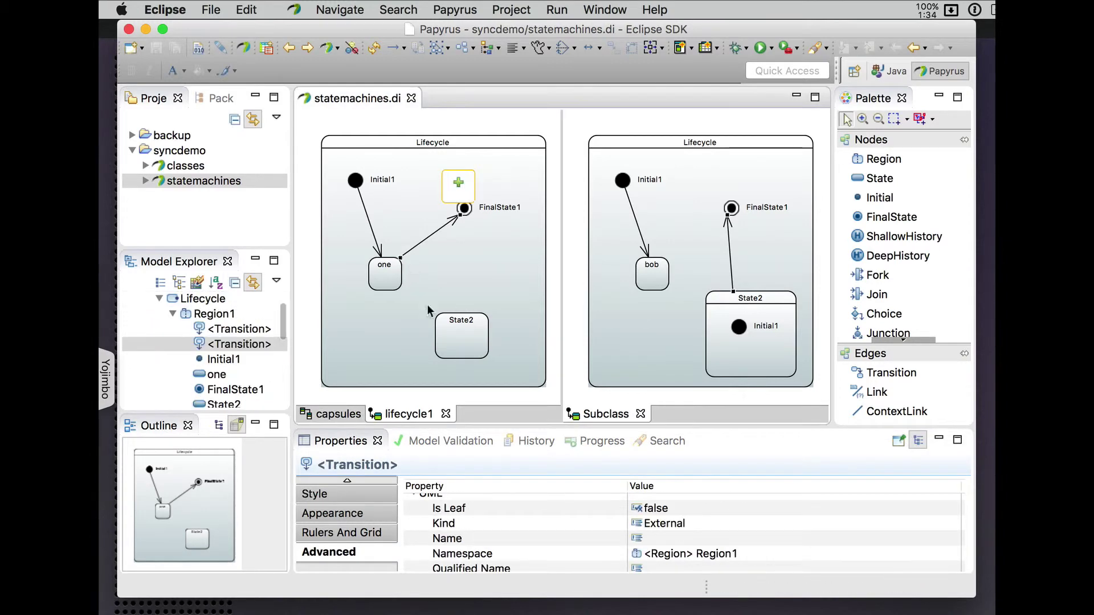
scroll(509, 546, "down", 3)
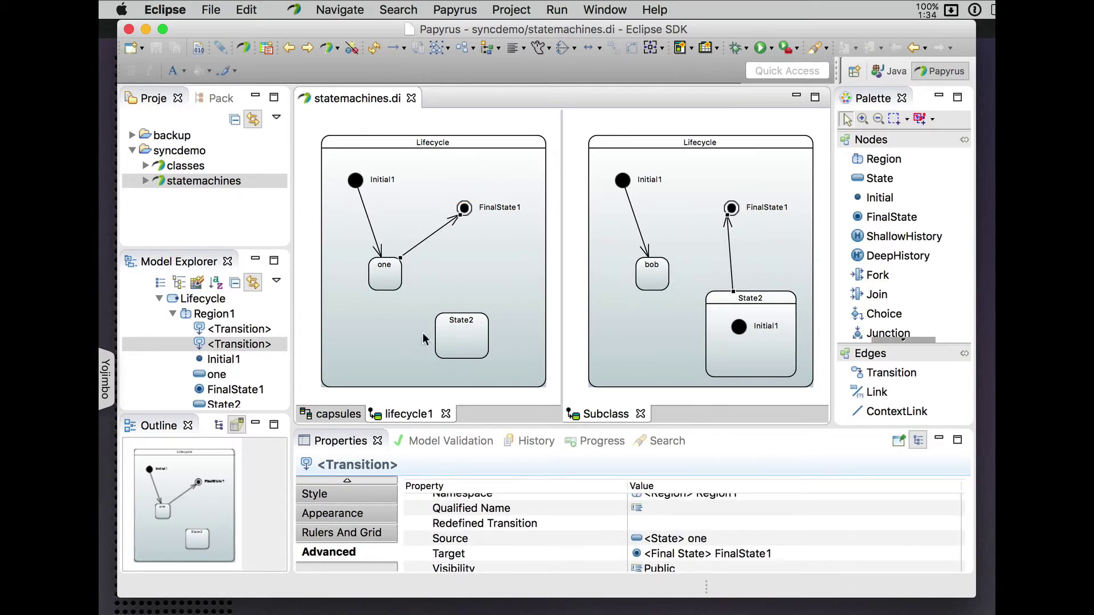
Shift State2, state "one" and FinalState1 slightly within the lifecycle1 diagram to test layout inheritance in Subclass
left_click(446, 333)
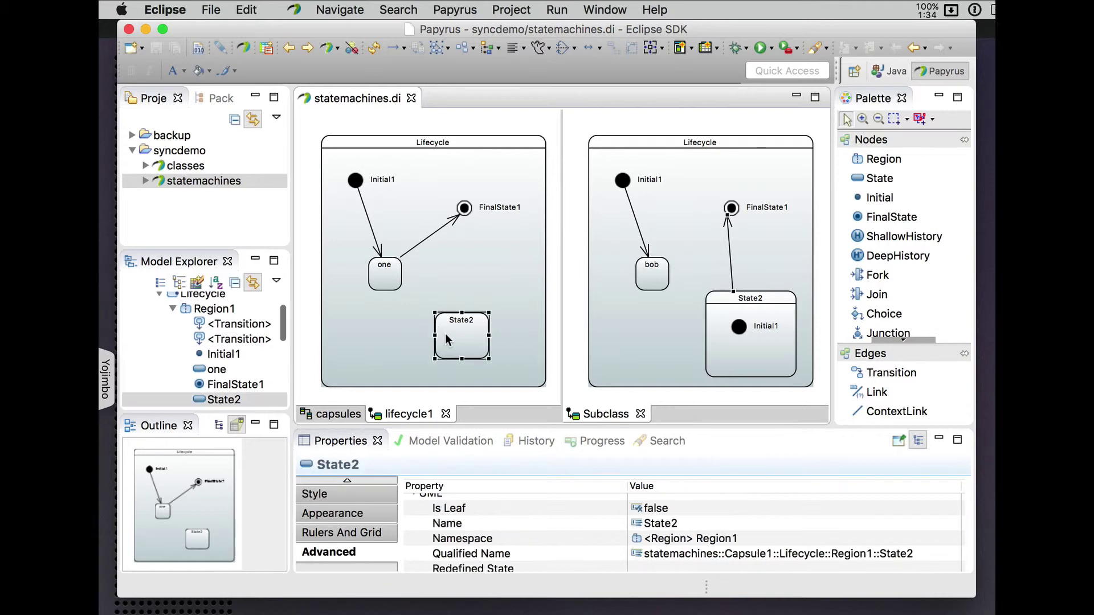
mouse_move(469, 333)
left_mouse_down()
mouse_move(491, 349)
mouse_move(457, 336)
left_mouse_up()
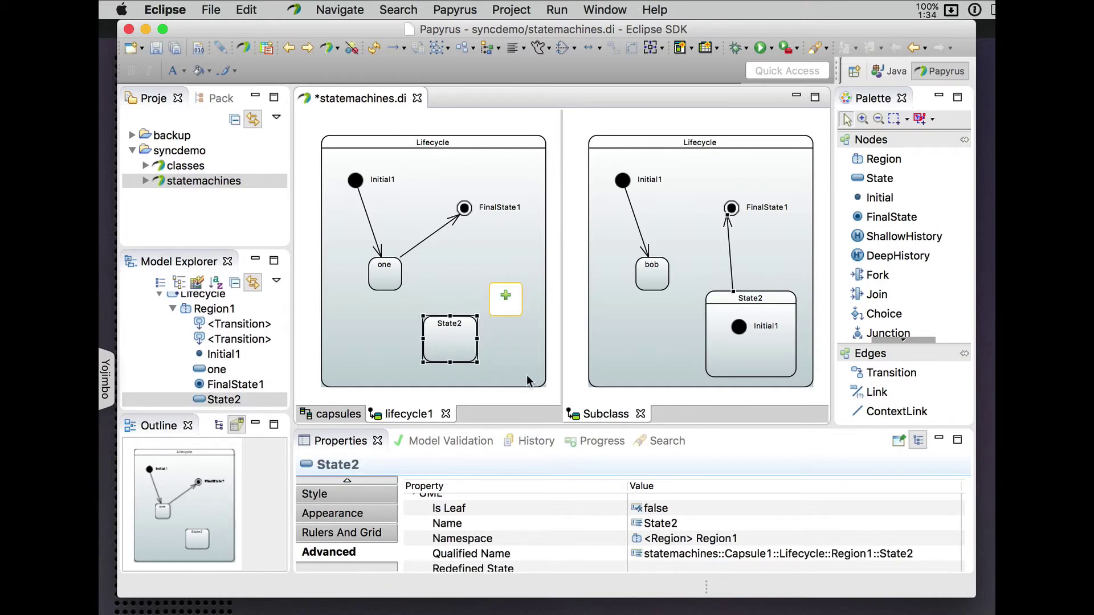
left_click(393, 273)
mouse_move(401, 280)
left_mouse_down()
mouse_move(421, 282)
mouse_move(386, 270)
left_mouse_up()
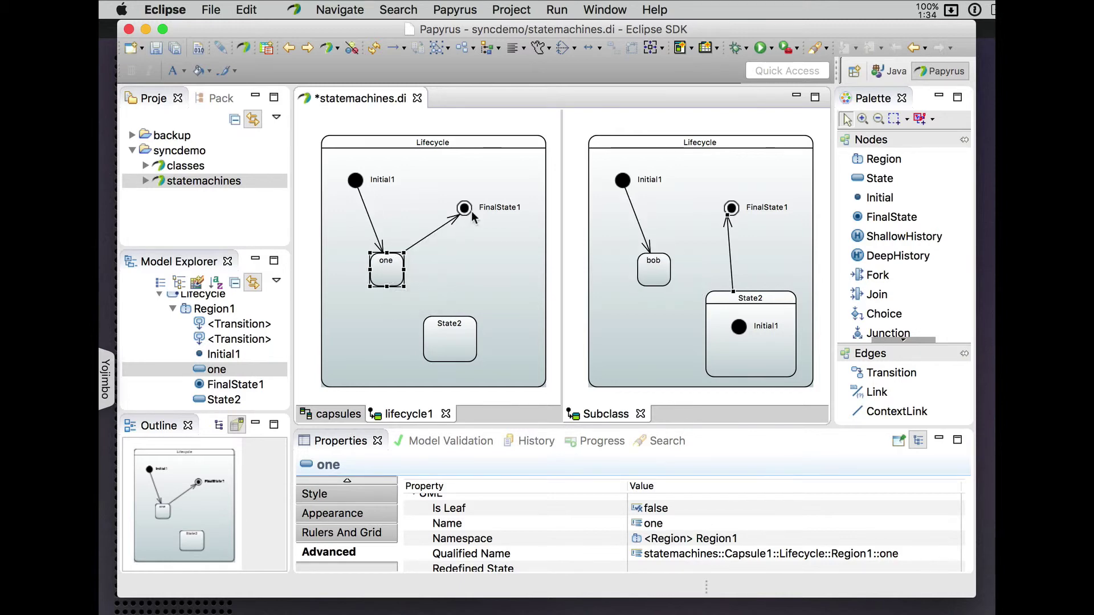
mouse_move(464, 212)
left_mouse_down()
mouse_move(487, 185)
mouse_move(472, 200)
left_mouse_up()
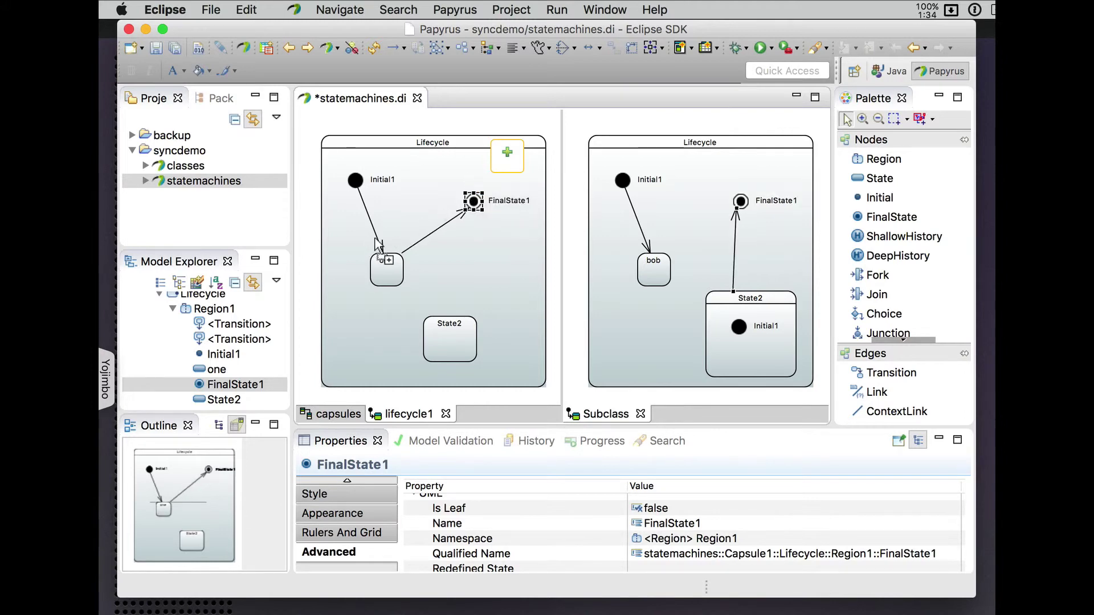
Try retargeting the lifecycle1 transition leaving Initial1 from state "one" to FinalState1, and undo the reconnection
left_click(374, 240)
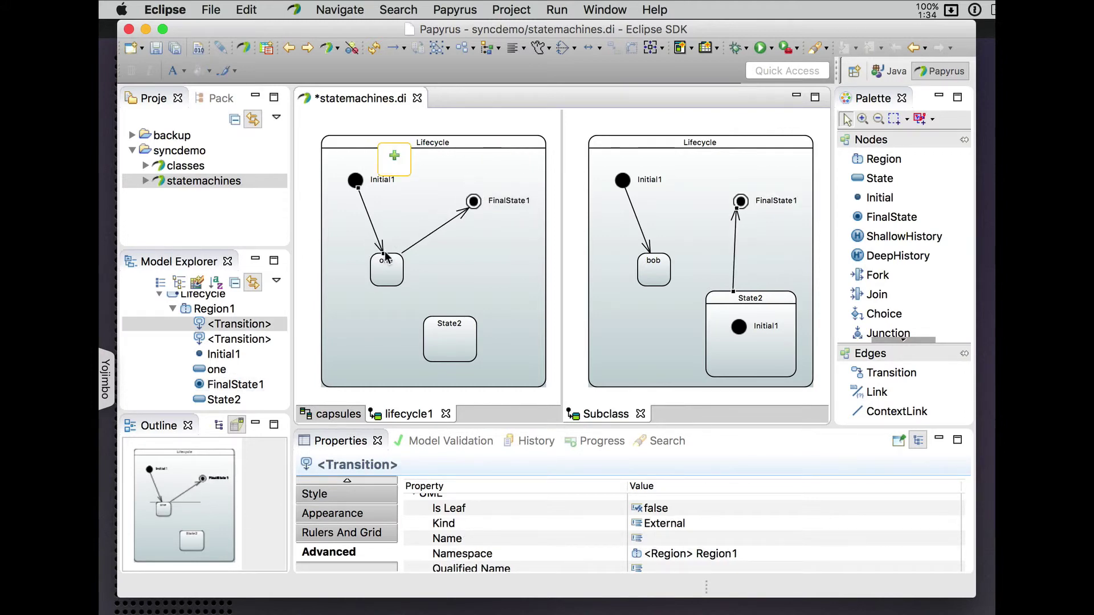
left_click_drag(385, 254, 473, 201)
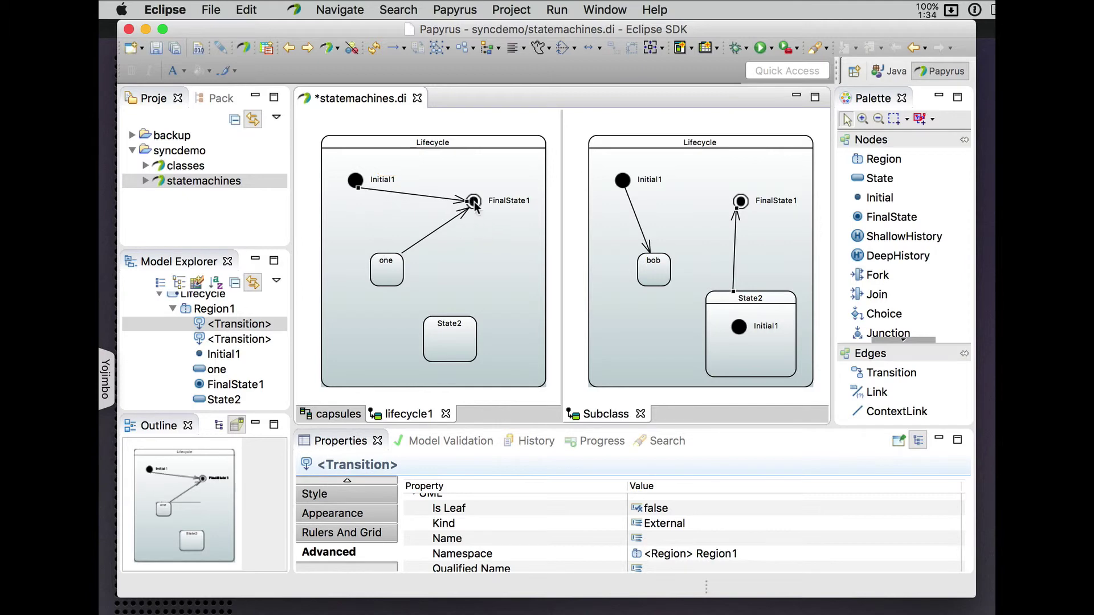
key("super+z")
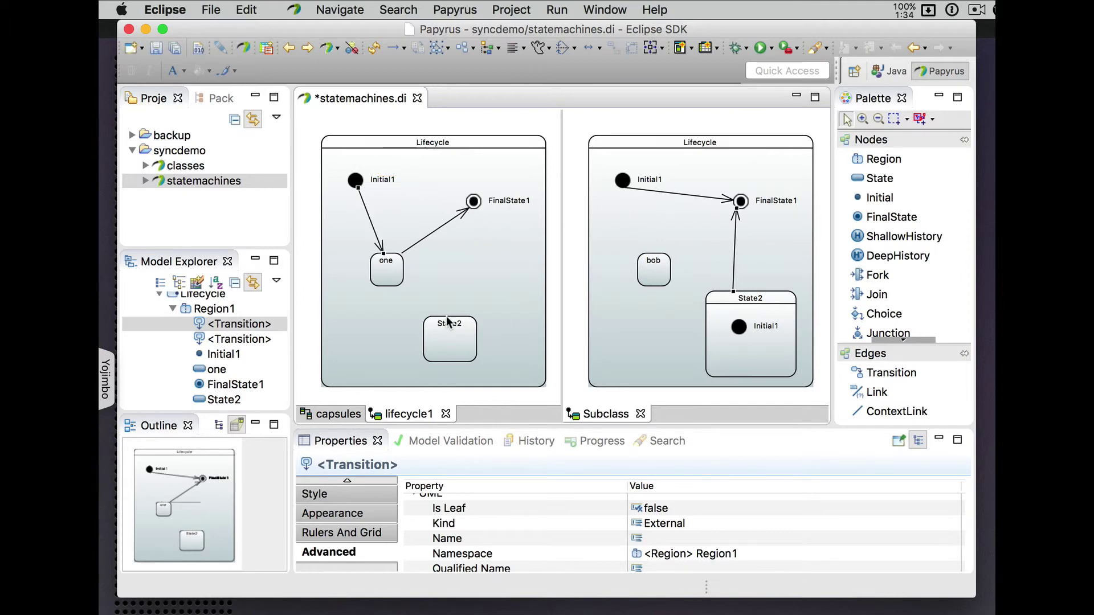
Try moving the source of the lifecycle1 transition into FinalState1 from state "one" to Initial1, and undo the reconnection
left_click(400, 251)
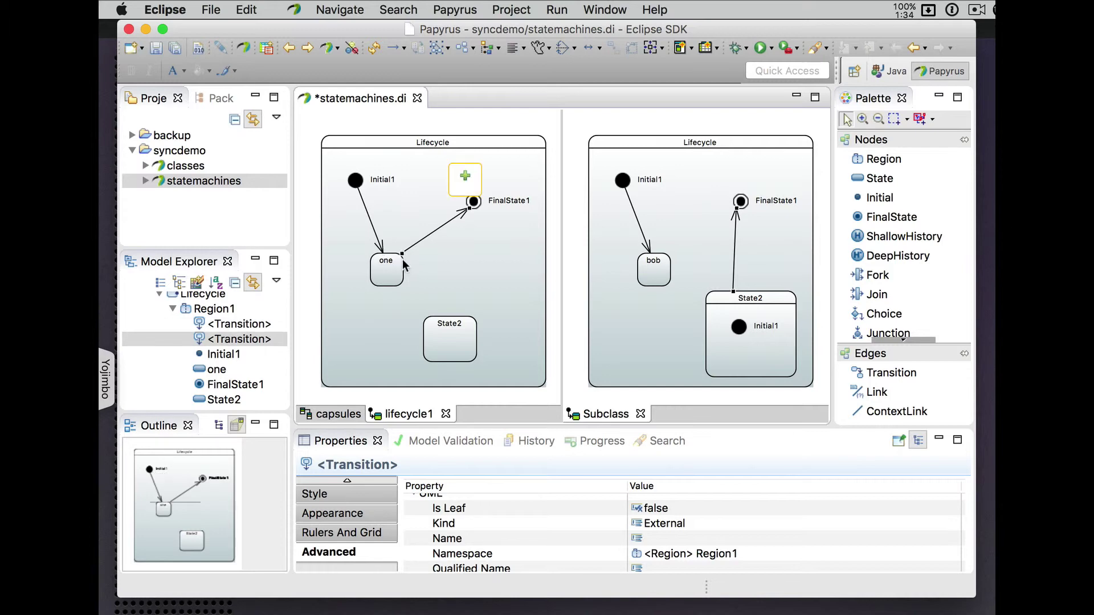
left_click_drag(401, 251, 356, 186)
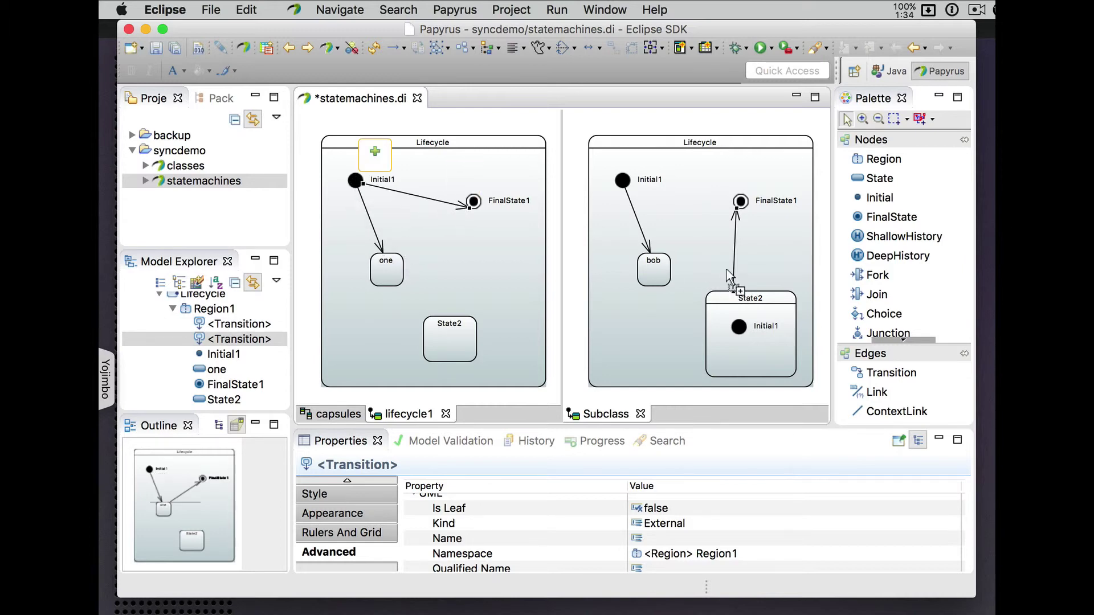
key("super+z")
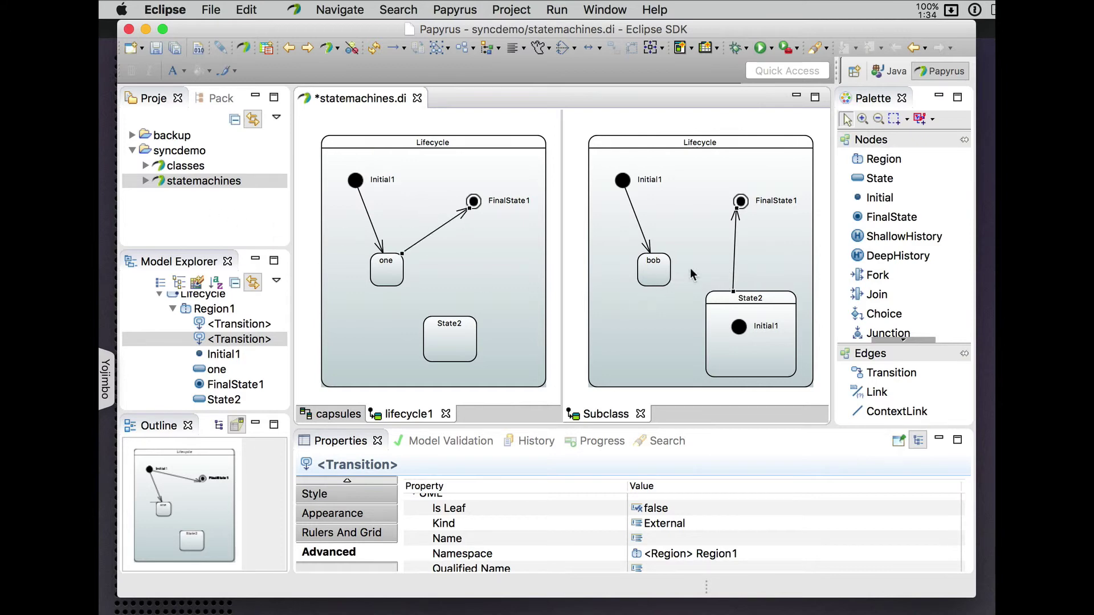
Examine the redefined transition, source and target properties of the Subclass transition between State2 and FinalState1
left_click(730, 252)
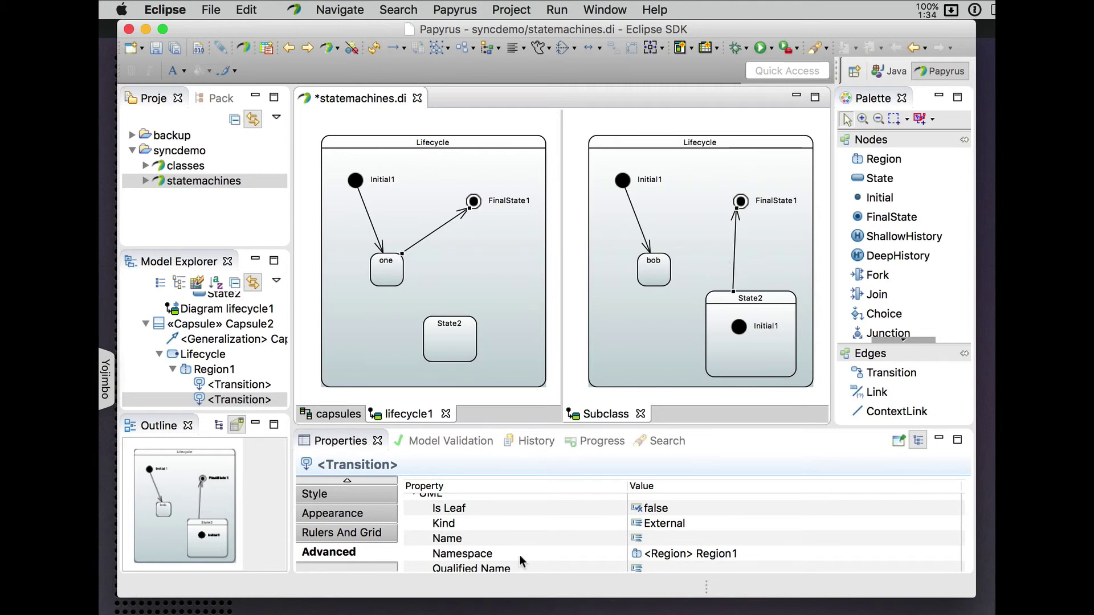
scroll(519, 555, "down", 1)
scroll(520, 555, "down", 3)
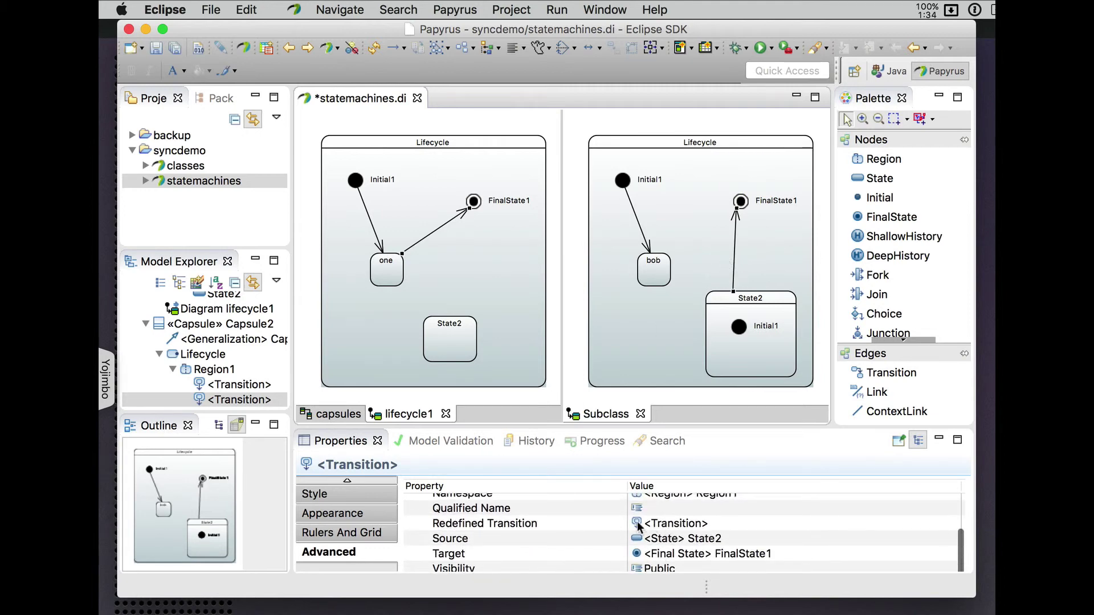